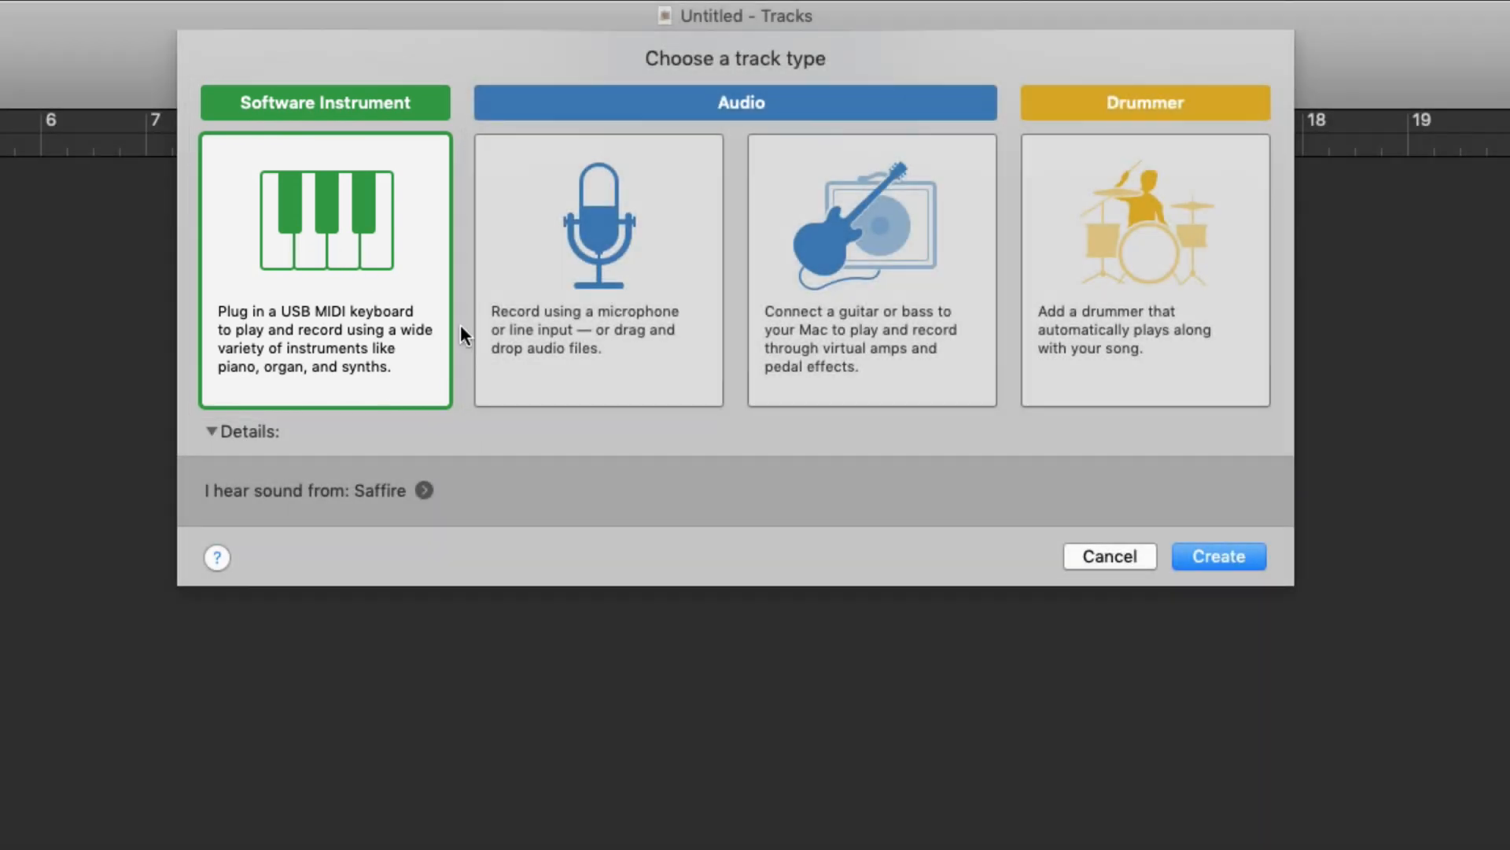
Add a Classic Electric Piano software instrument track to the empty project
click(1173, 501)
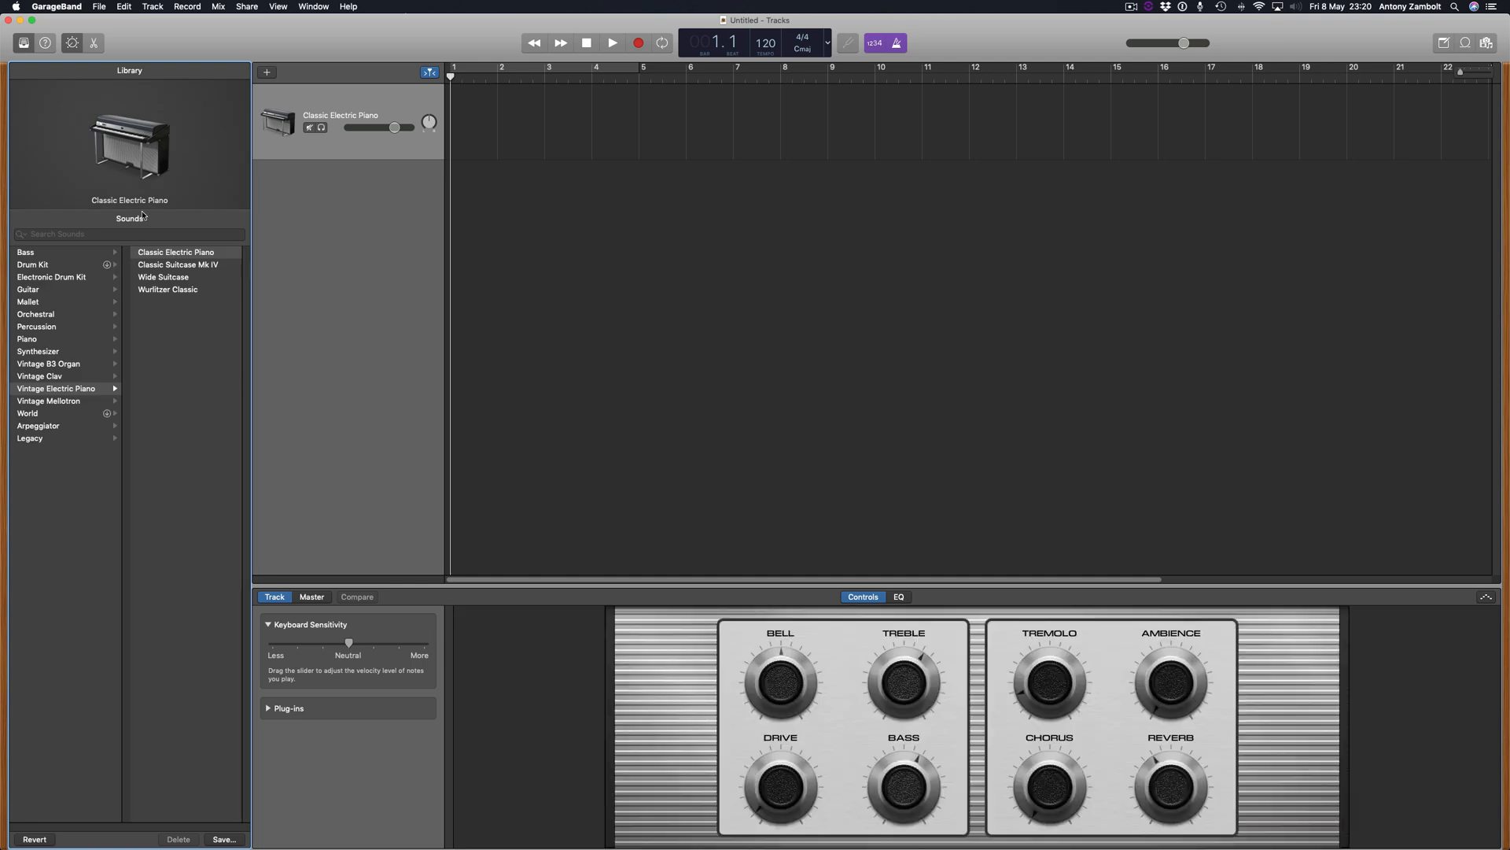
mouse_move(89, 155)
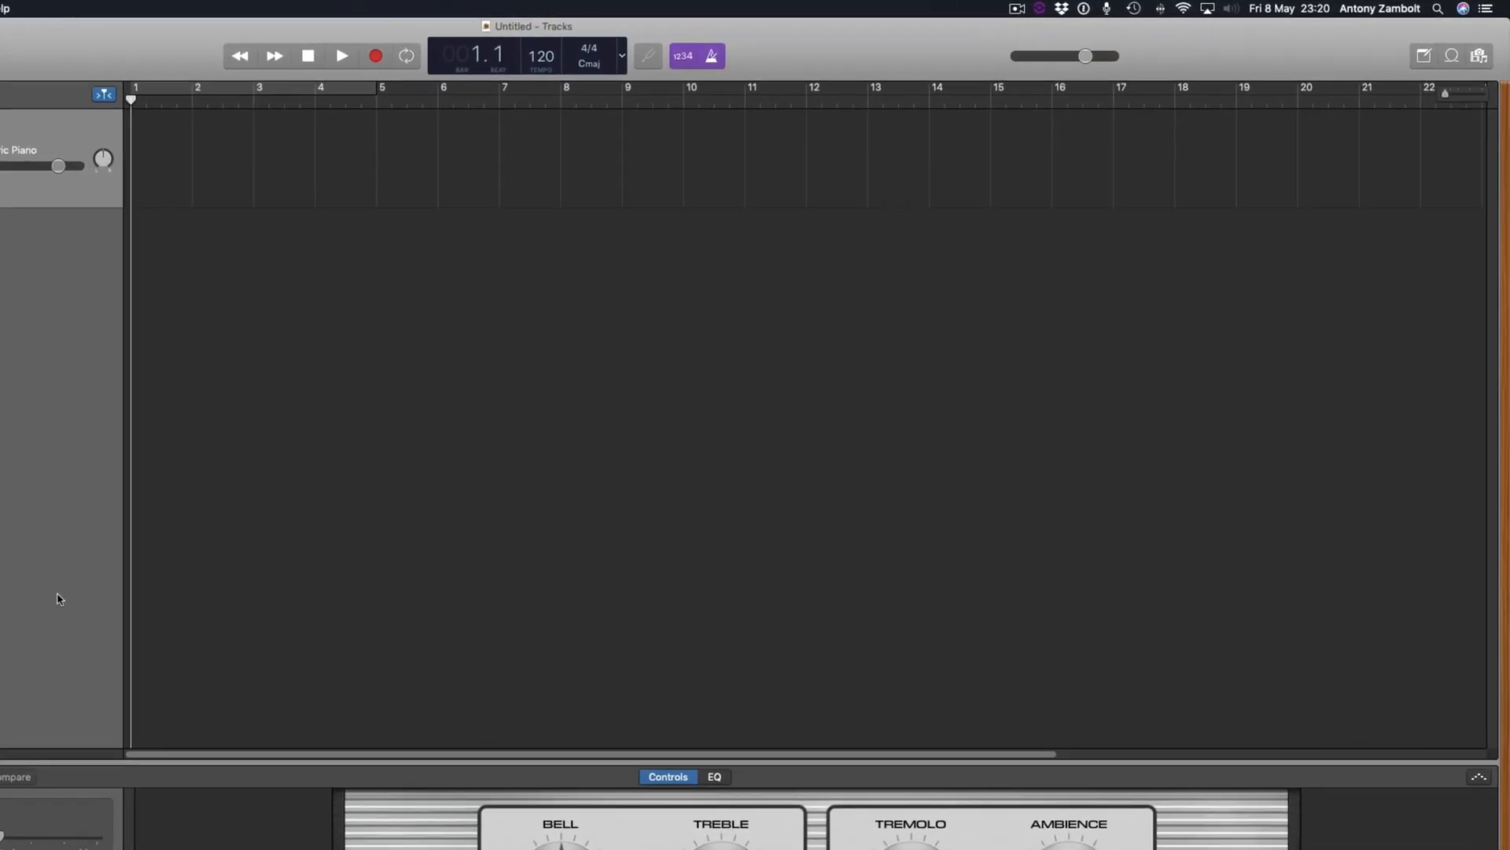
click(1444, 71)
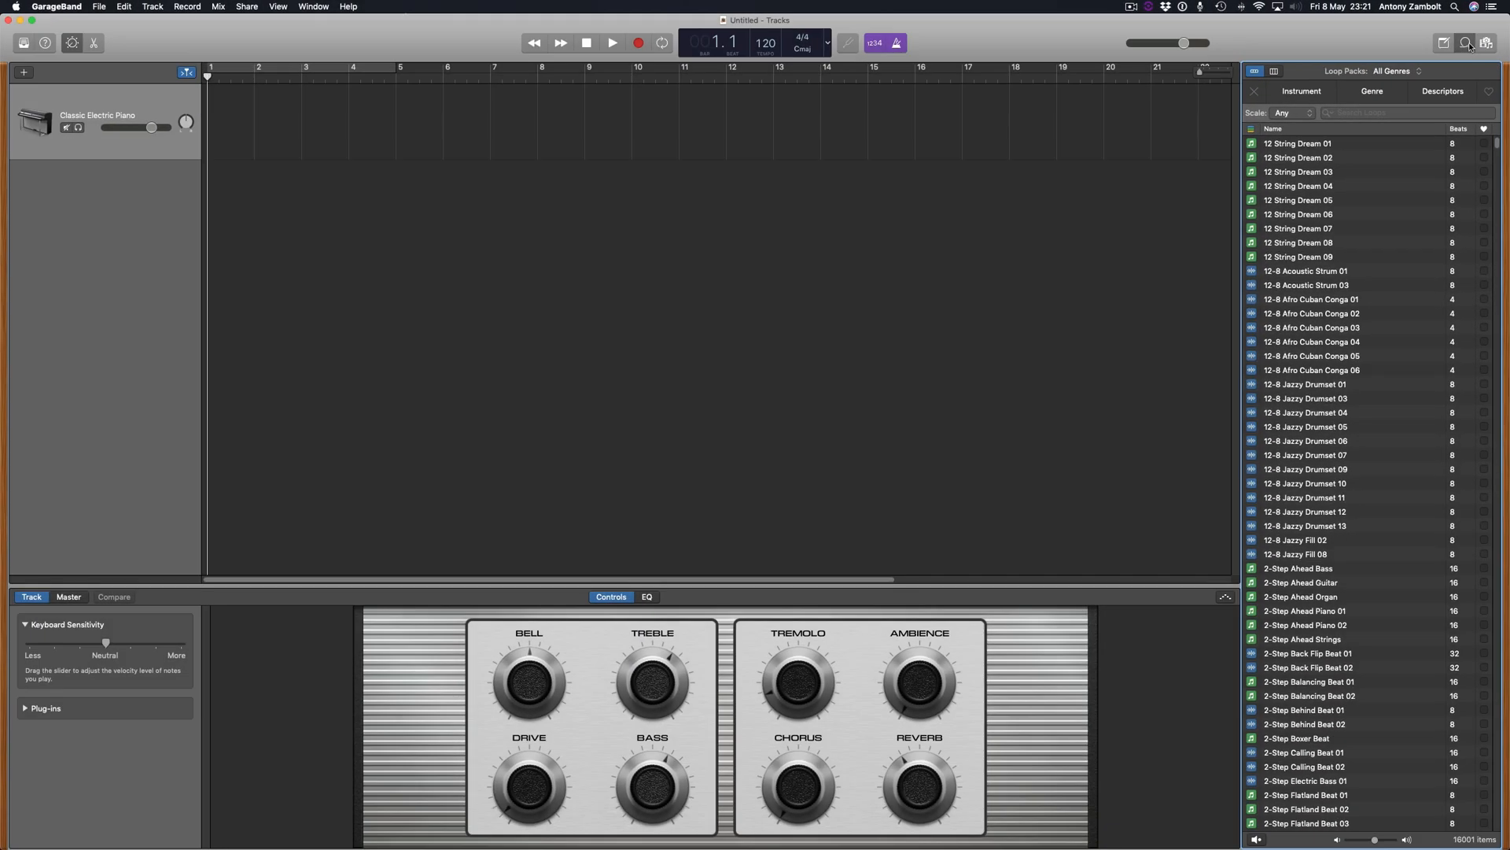
click(1461, 55)
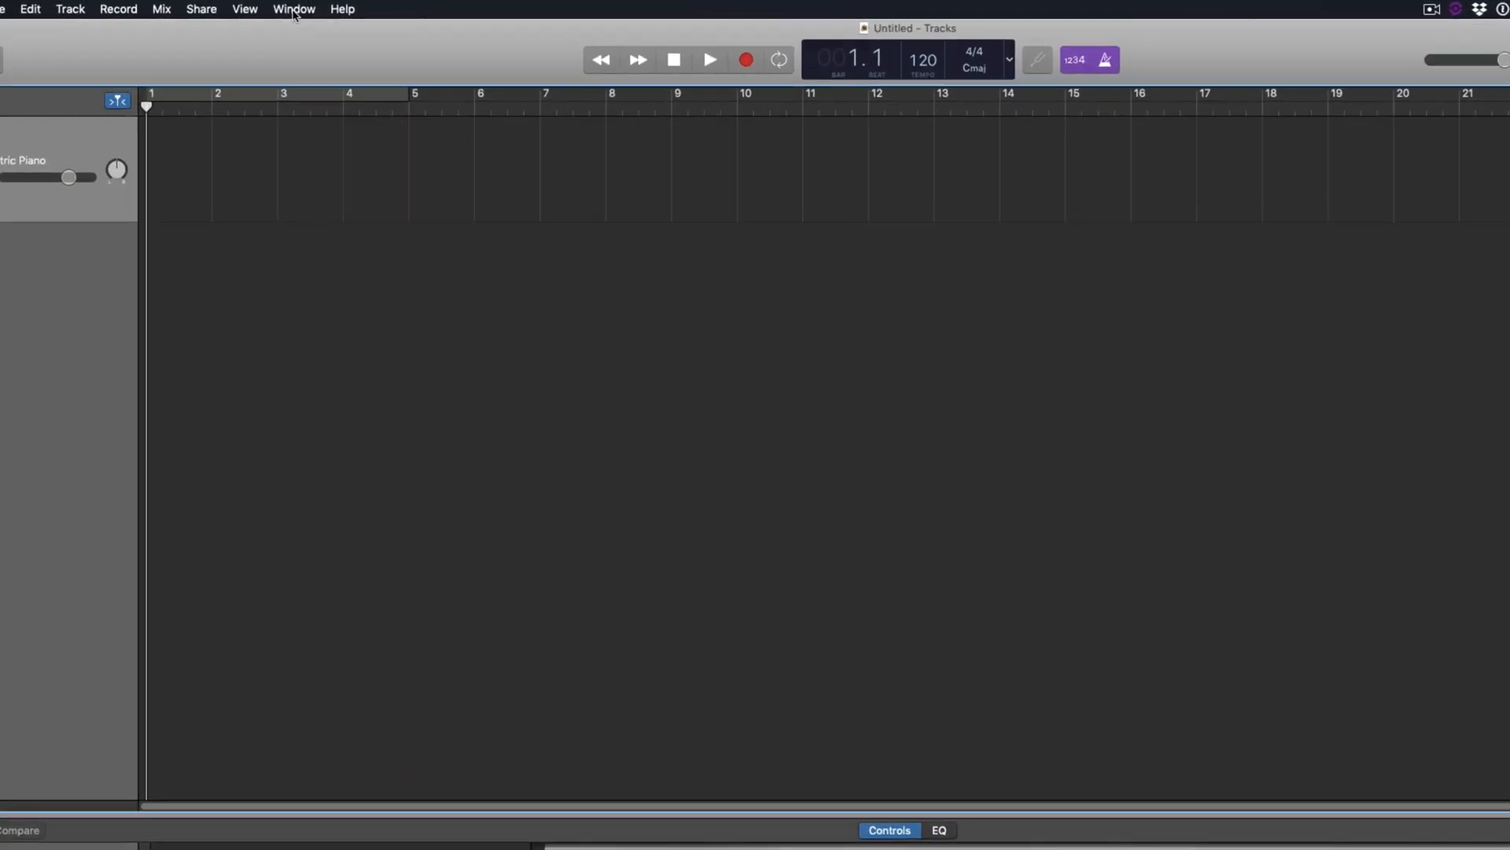
Show the on-screen piano keyboard and start recording on the electric piano track
click(284, 10)
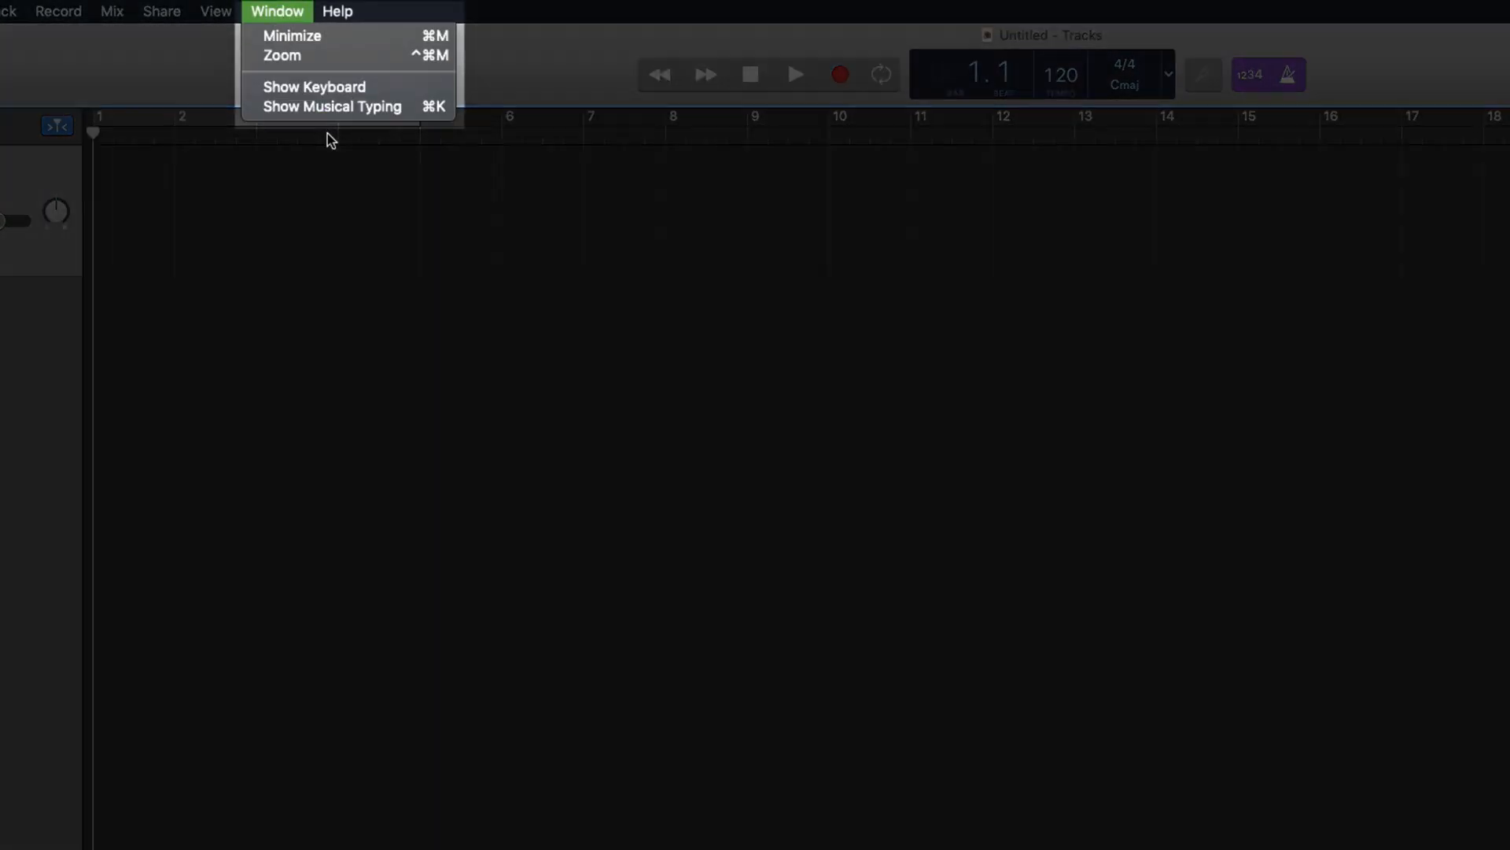
click(320, 85)
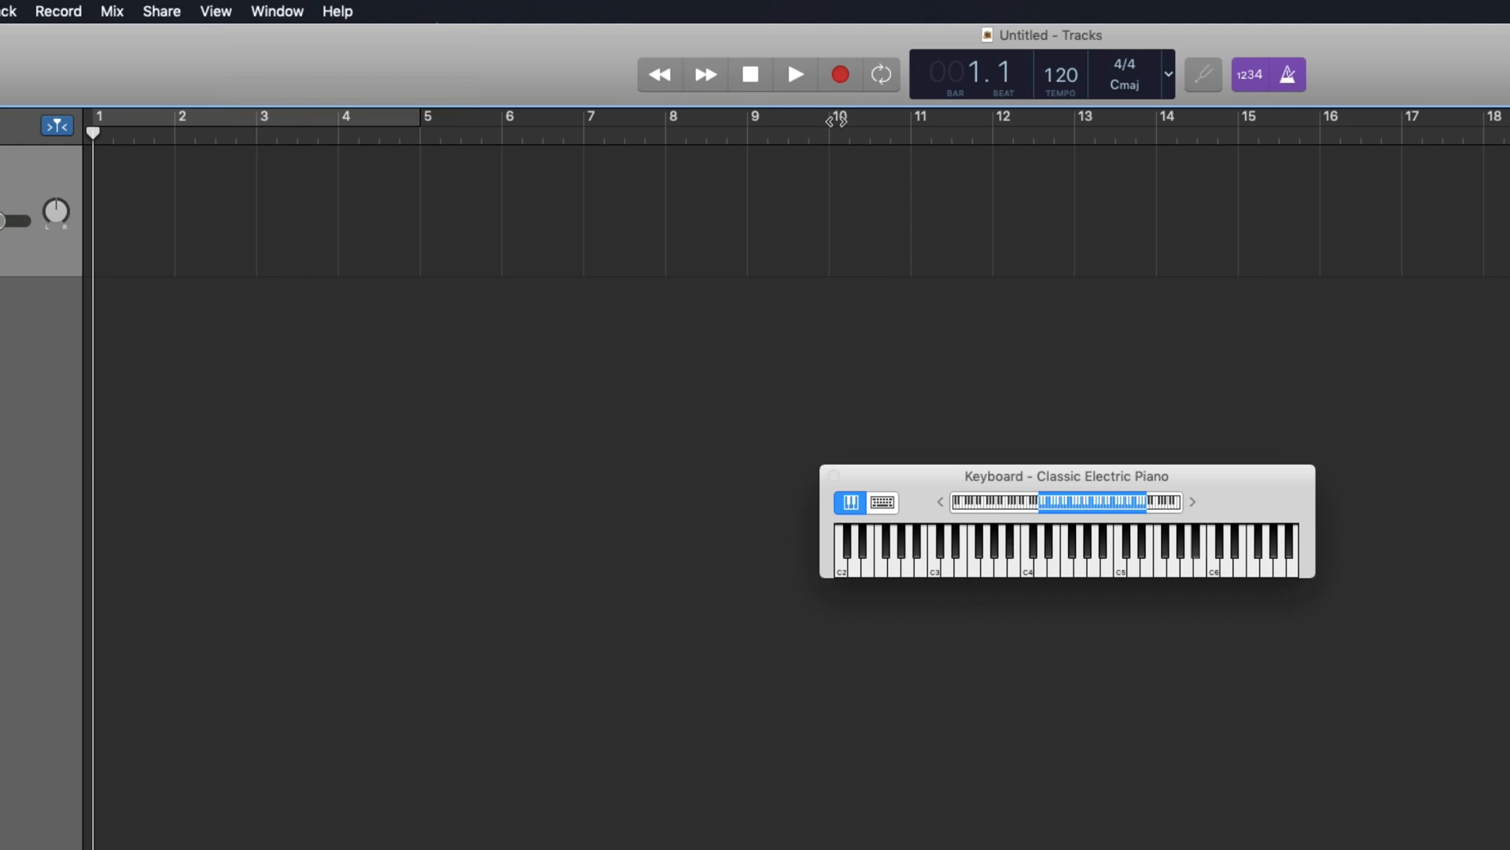
key(r)
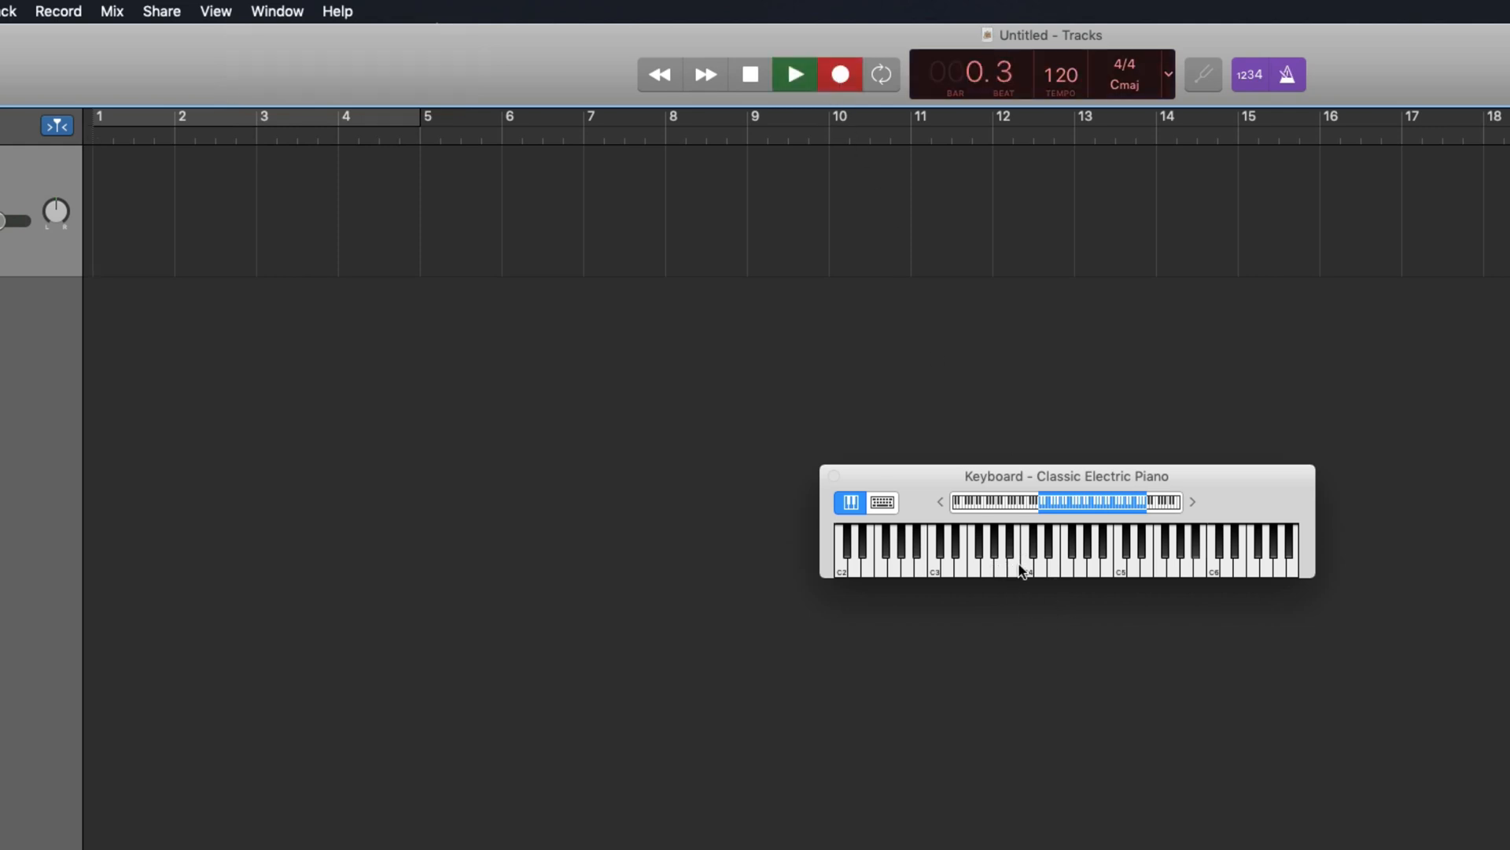
Play nine notes on the on-screen keyboard across the first two bars, then stop recording
click(1025, 567)
click(1063, 566)
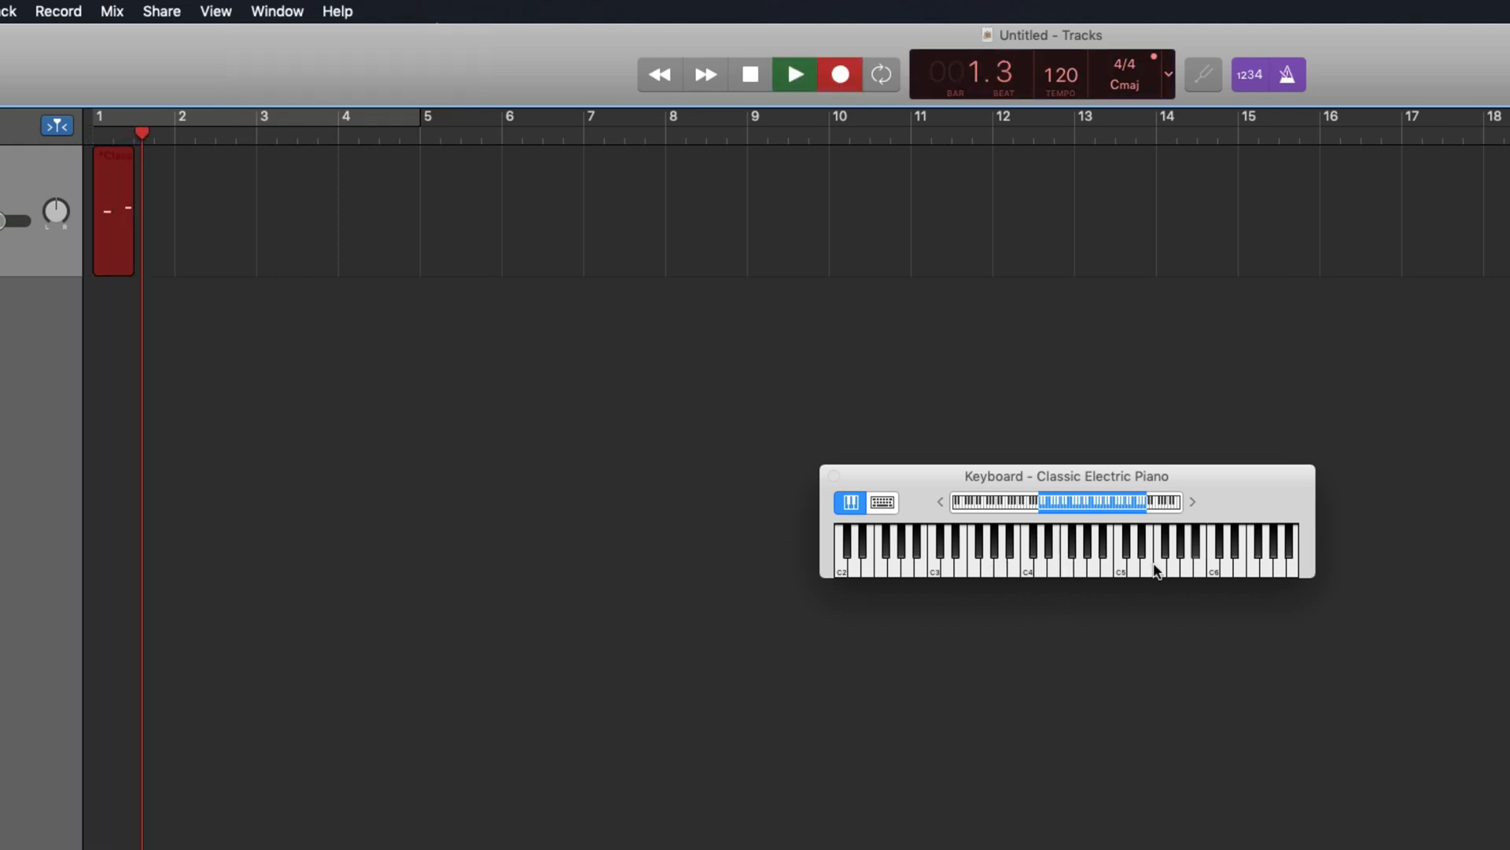
click(1154, 566)
click(1106, 567)
click(1055, 568)
click(1012, 570)
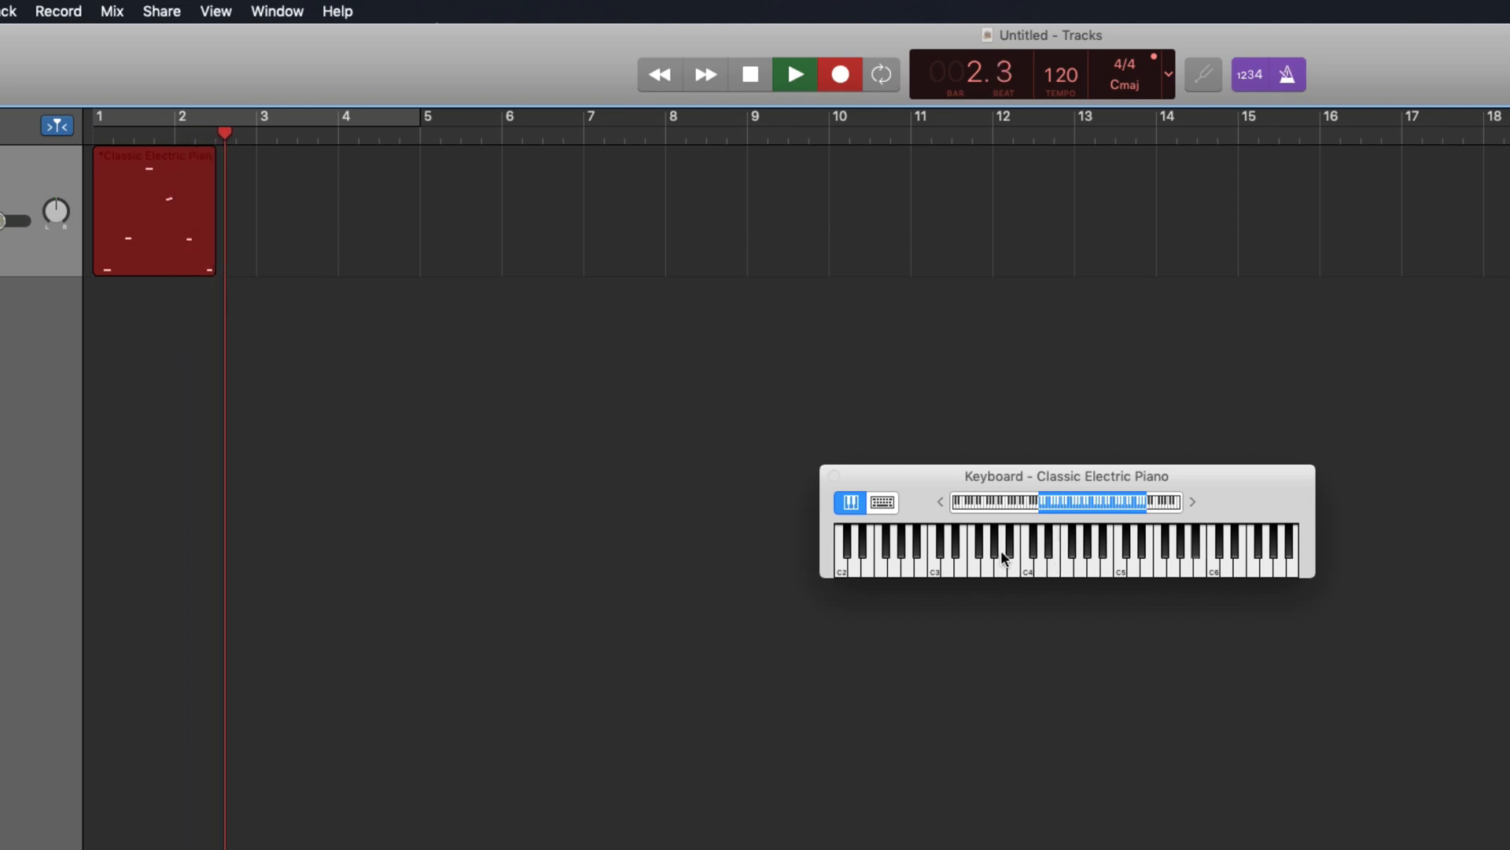
click(1001, 566)
click(1000, 566)
click(1001, 564)
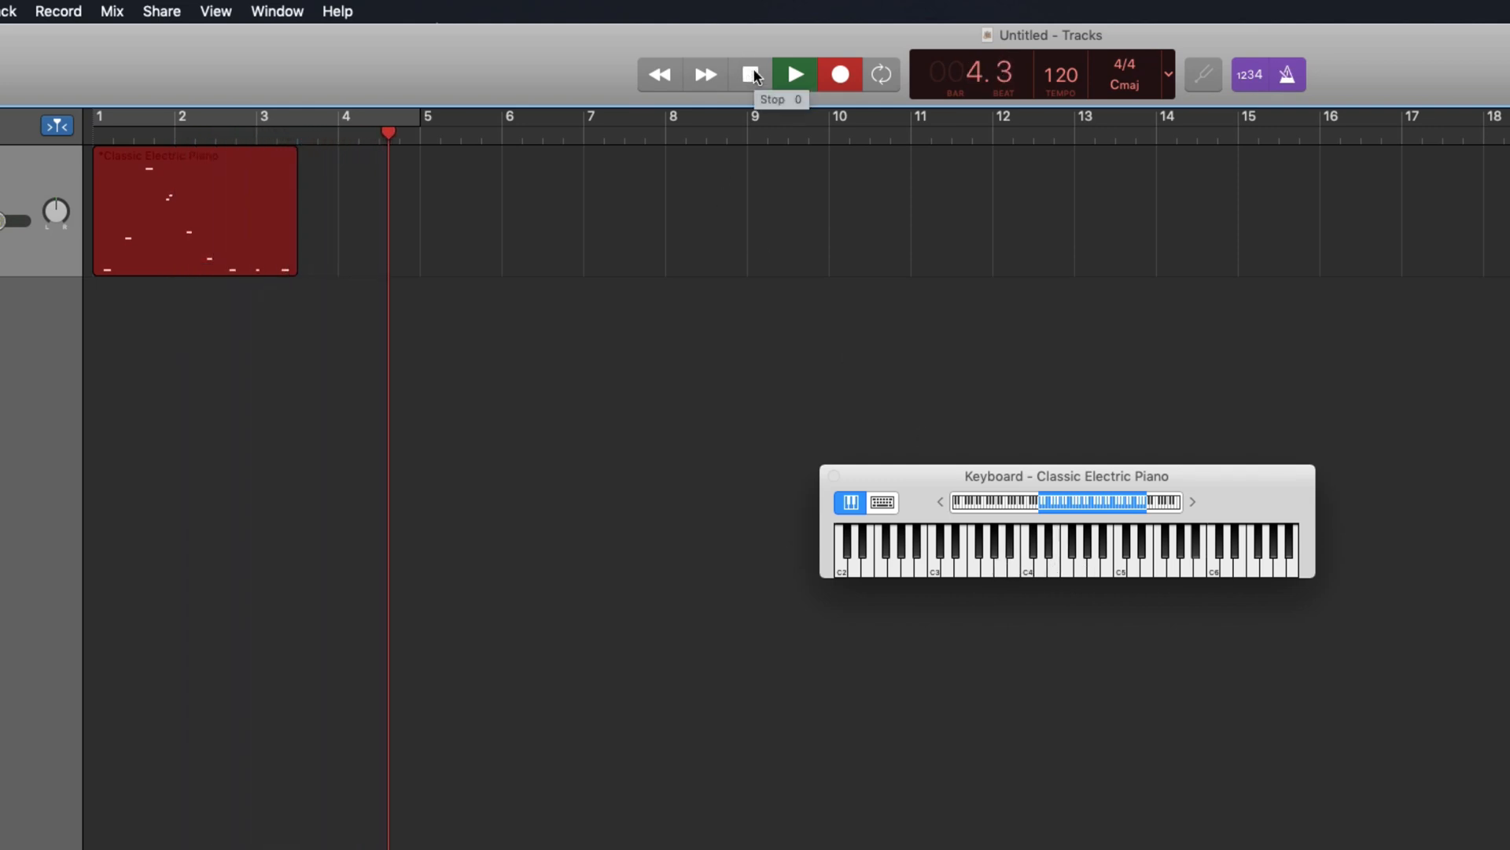
click(751, 75)
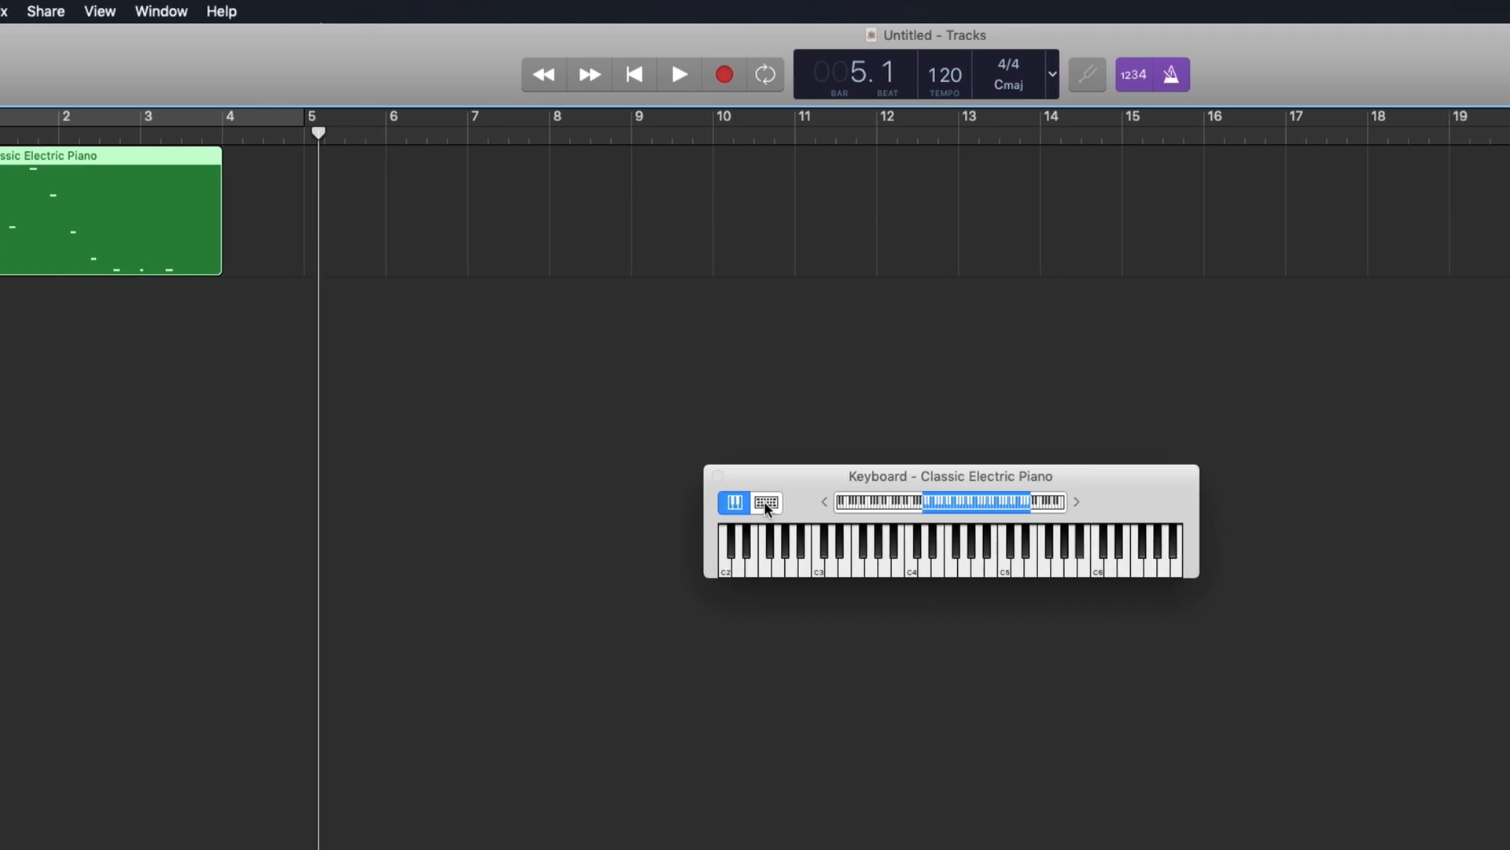
Switch note input to Musical Typing and try out notes with keys A, D, E, F, G
click(795, 502)
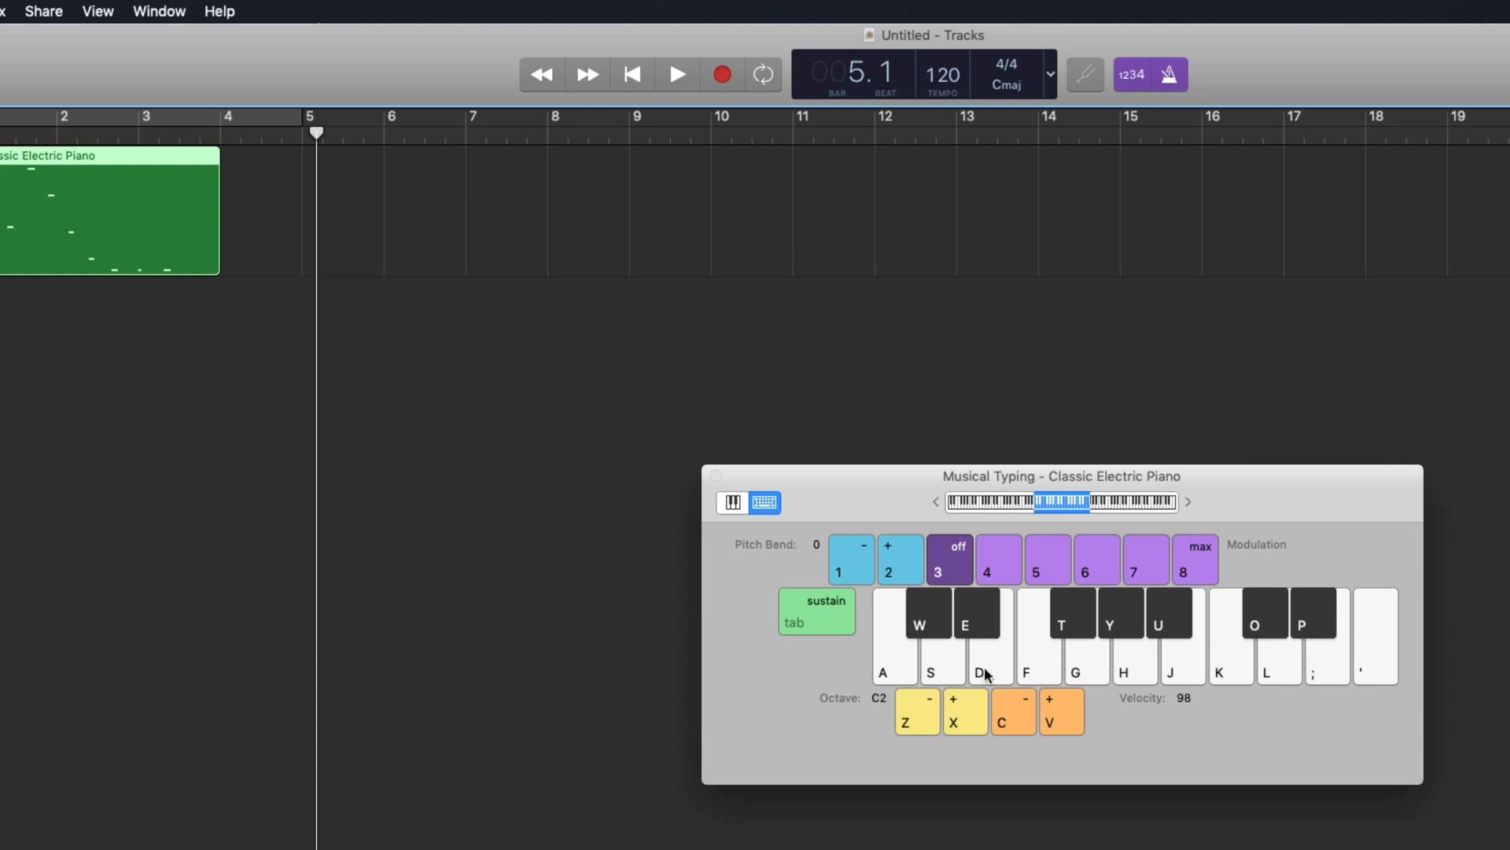
key(a)
key(d)
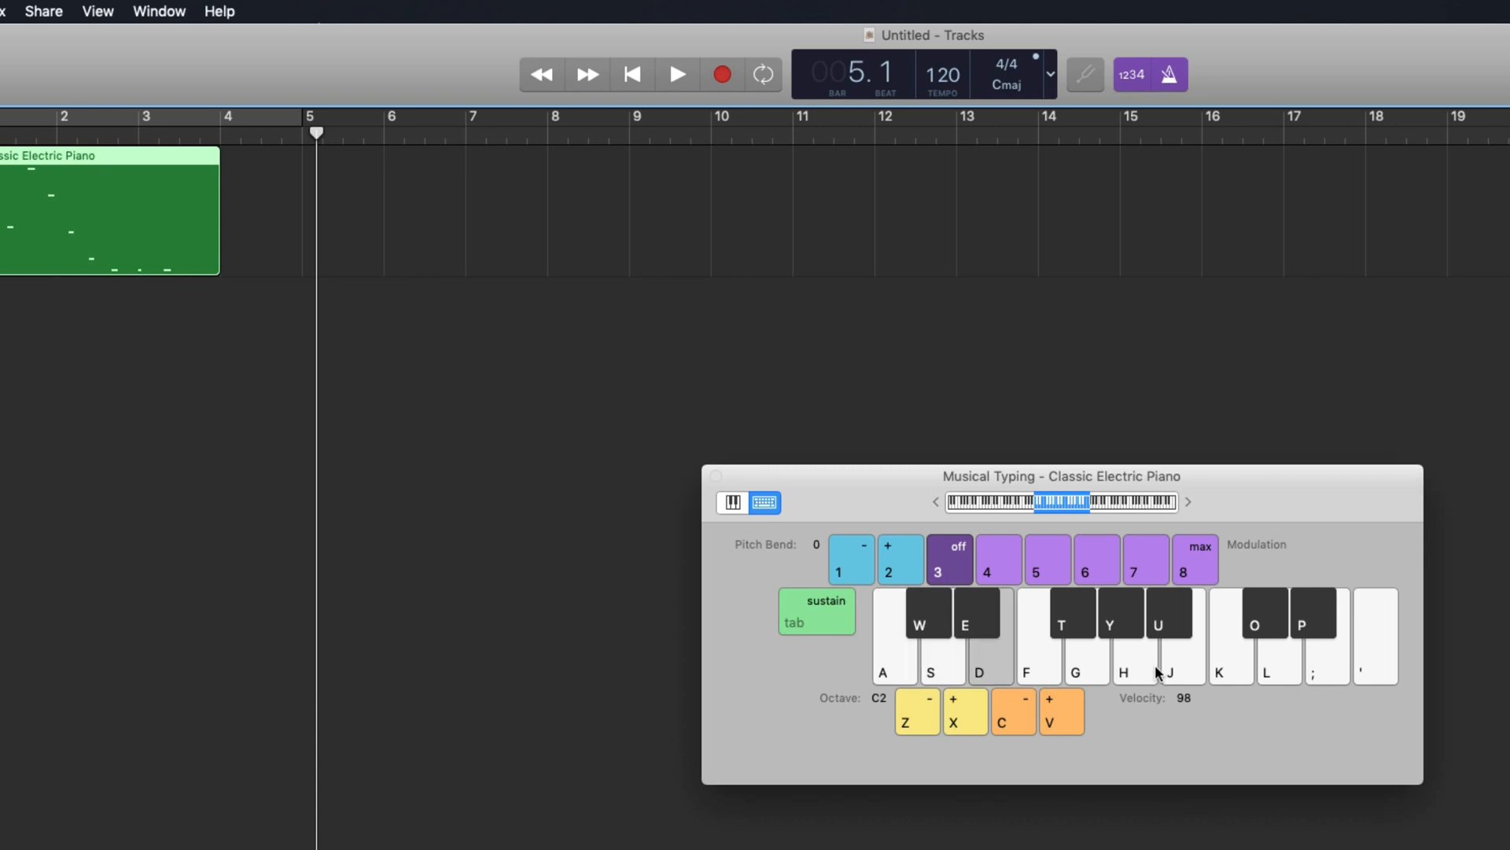
key(a)
key(e)
key(f)
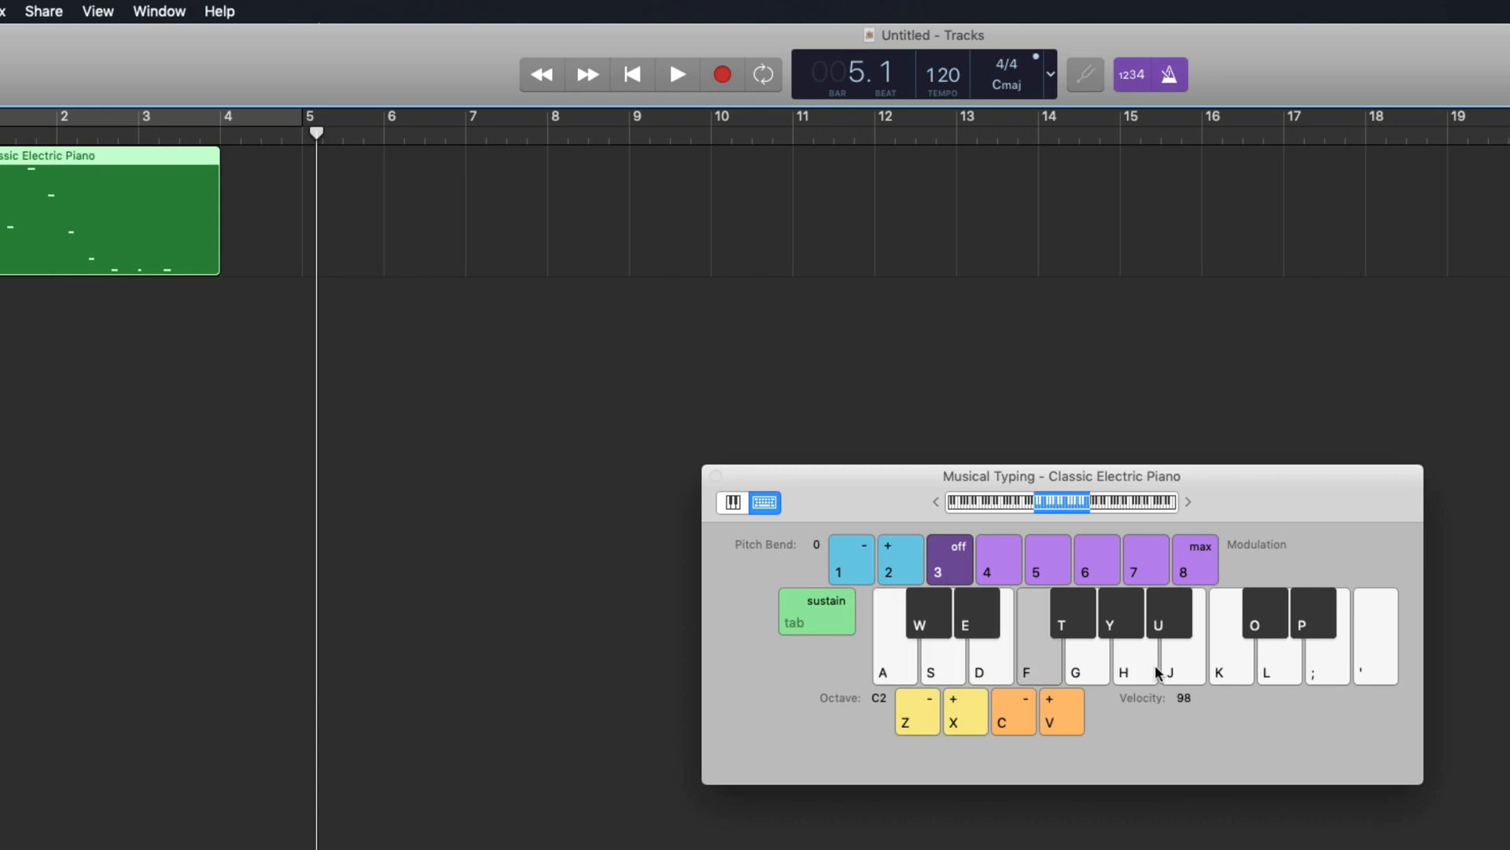
key(f)
key(g)
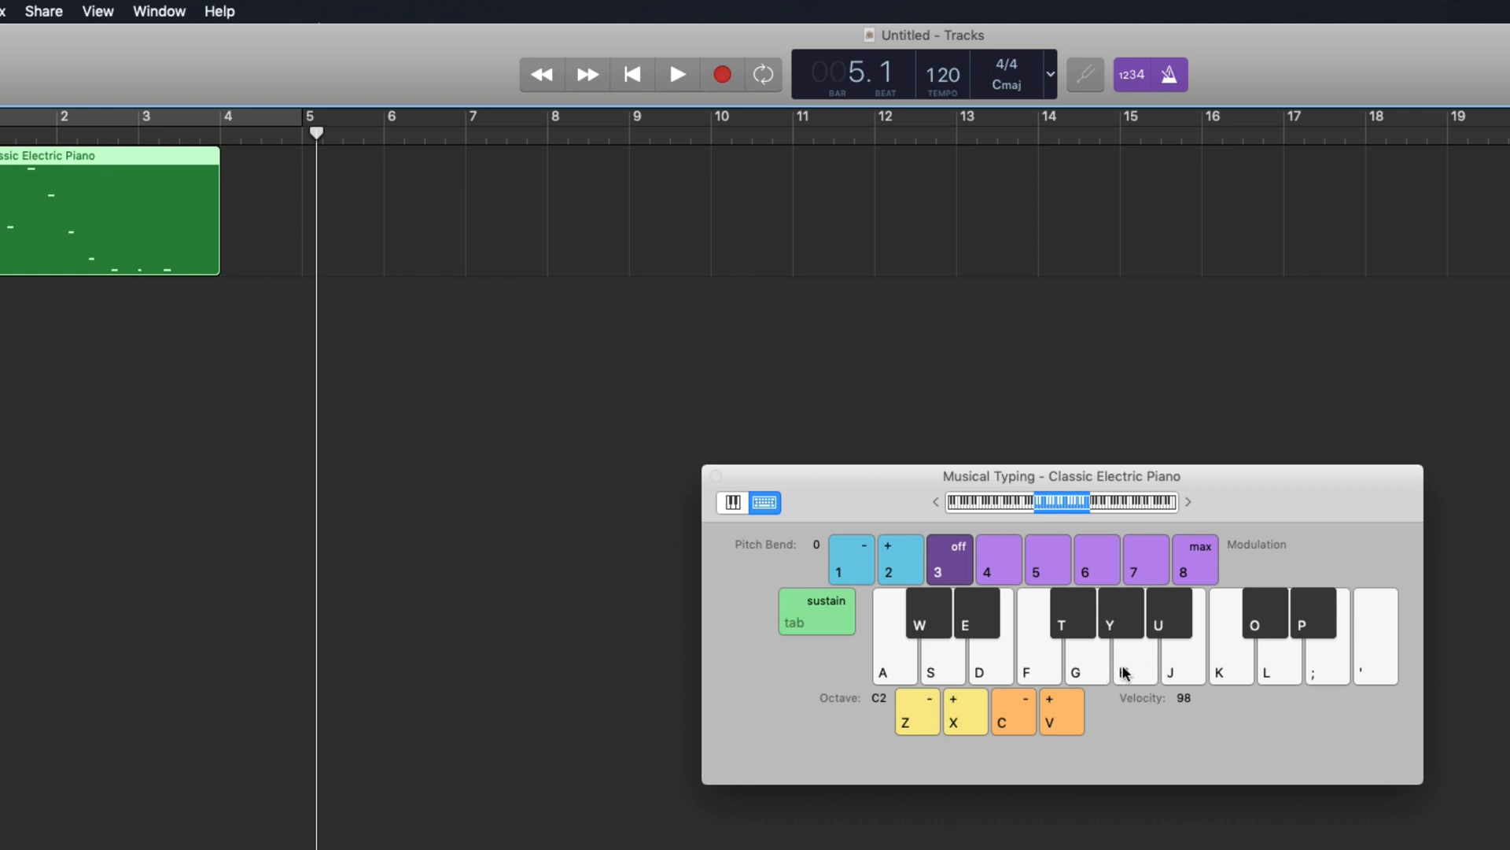
Record a second region from bar 5, playing computer-keyboard notes through bar 10, then stop
click(722, 75)
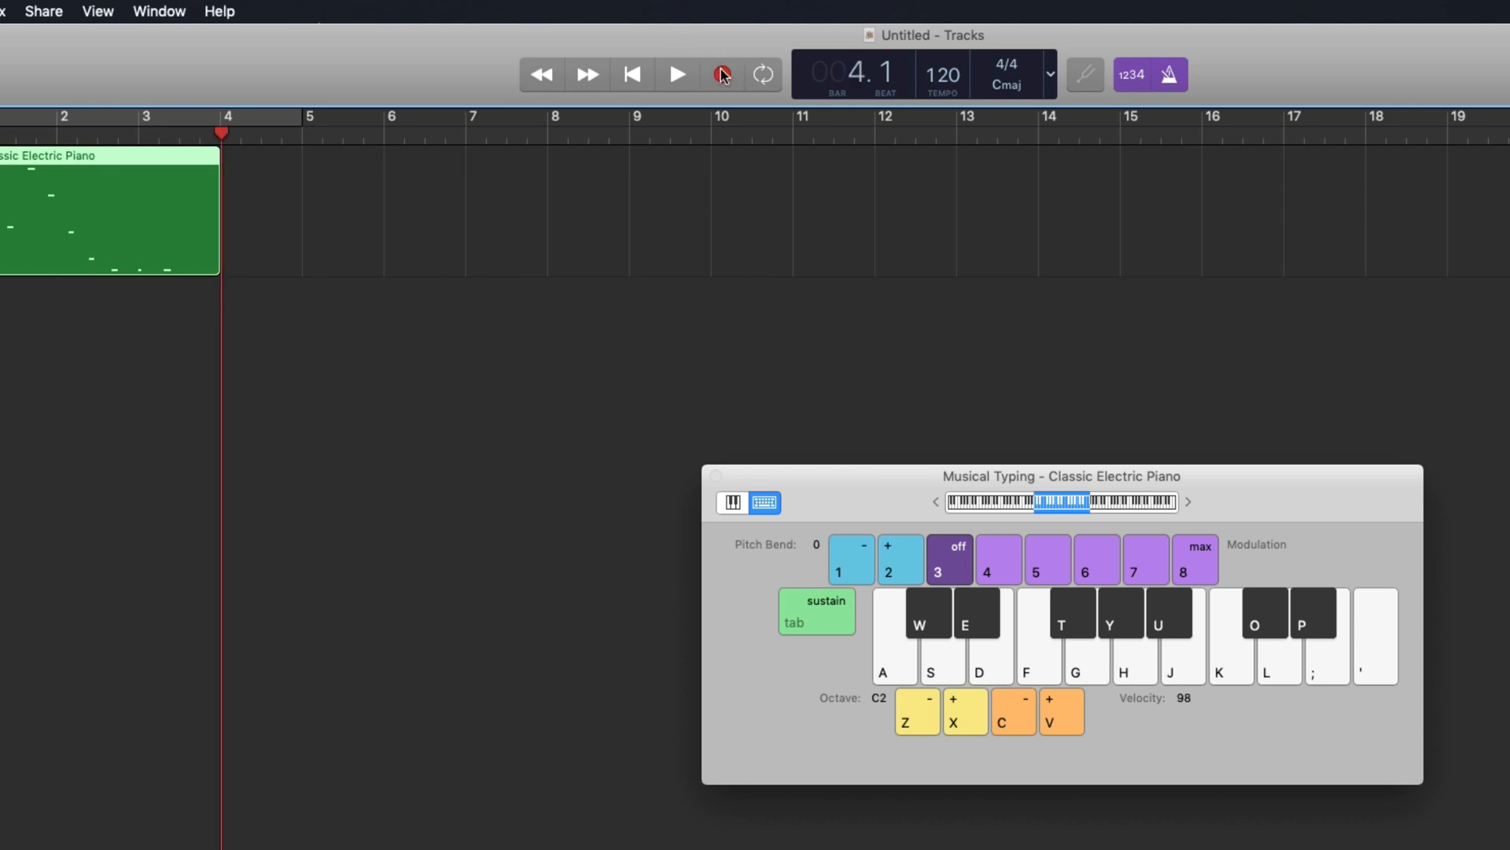
key(a)
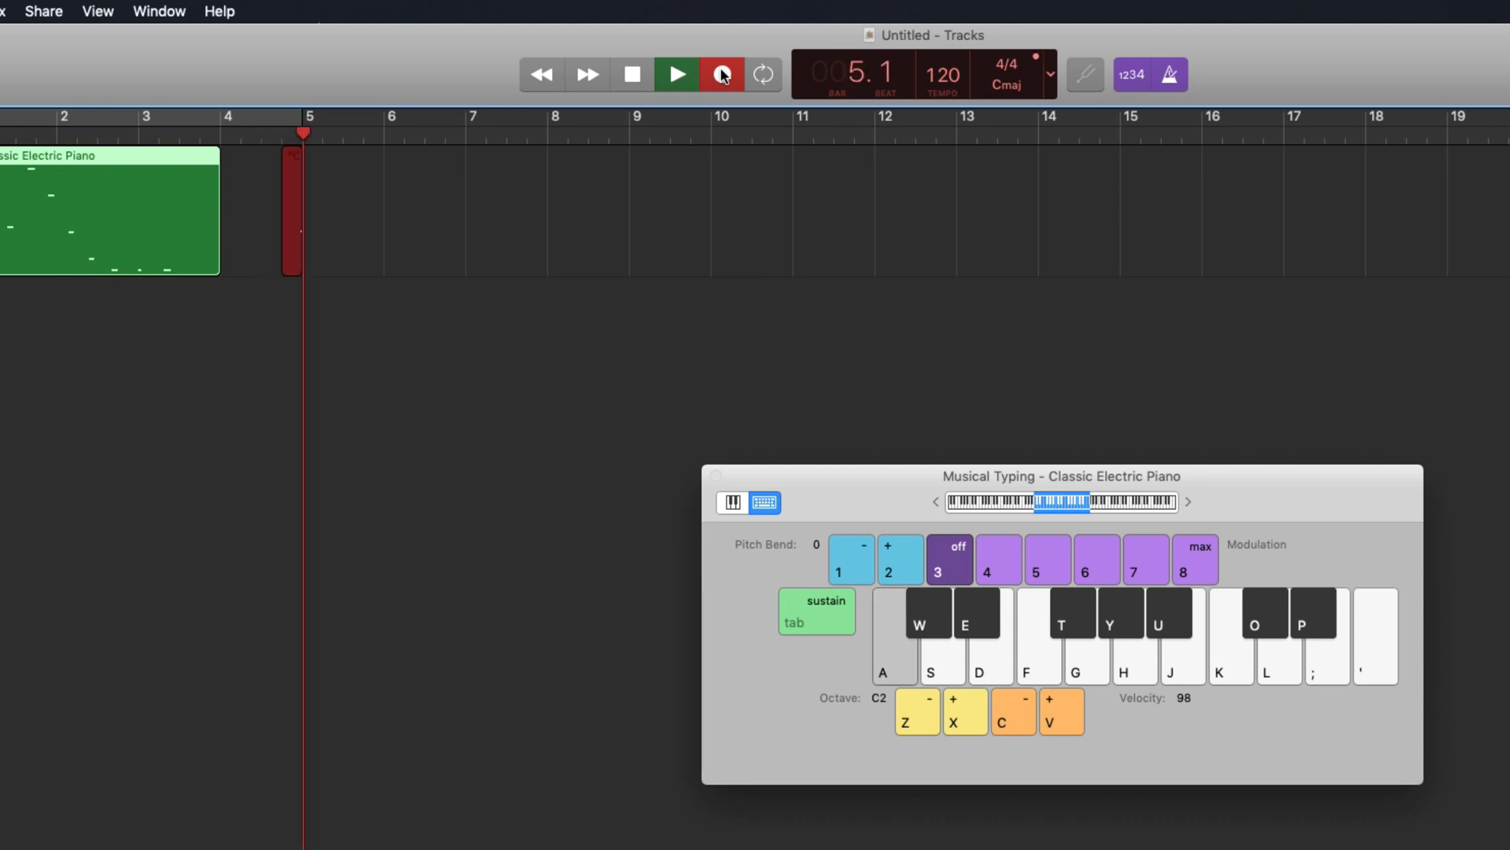
key(e)
key(a)
key(f)
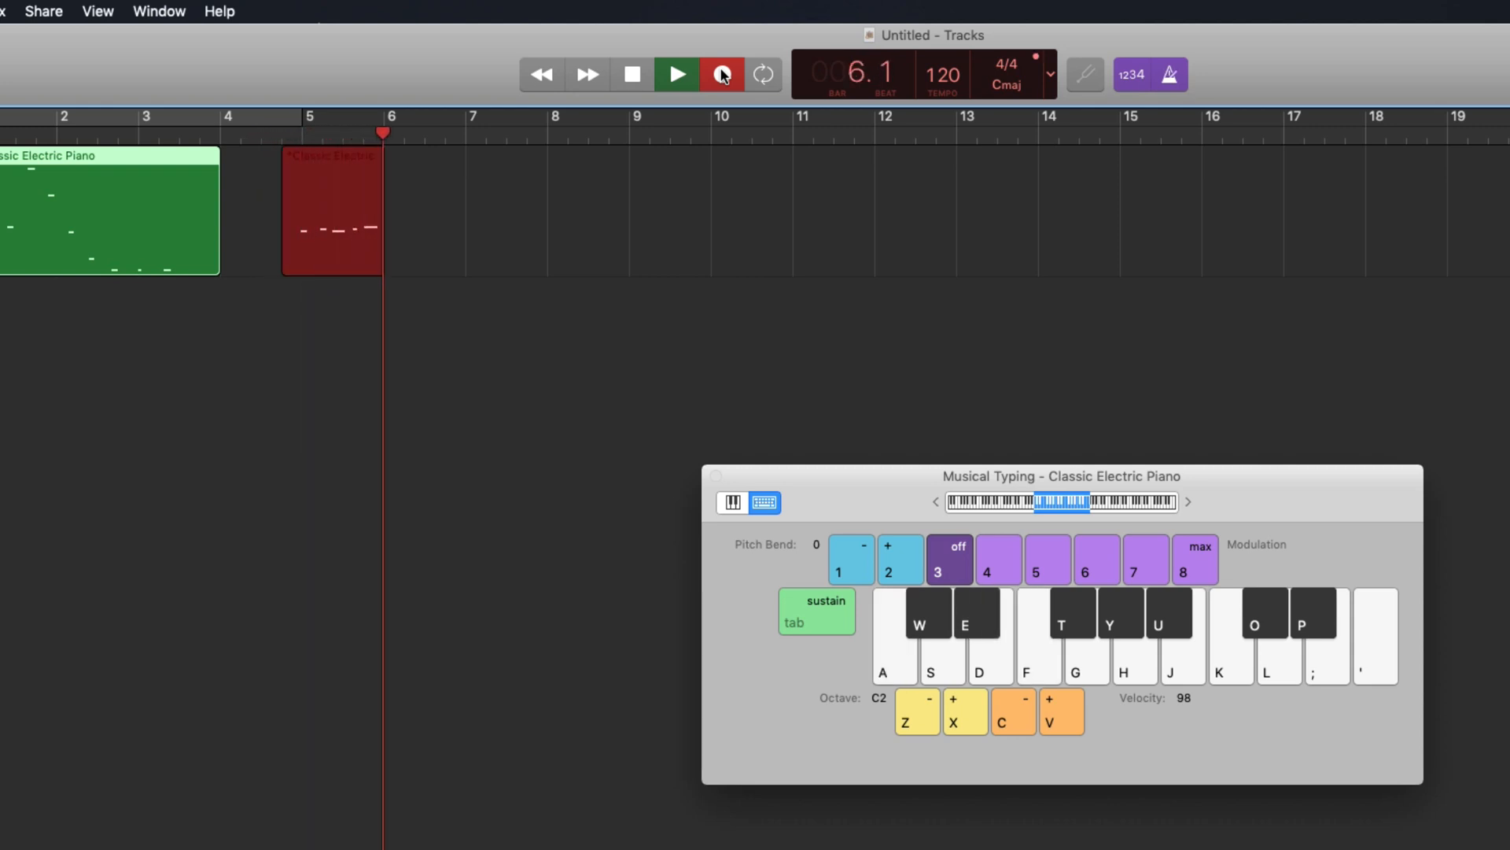
key(h)
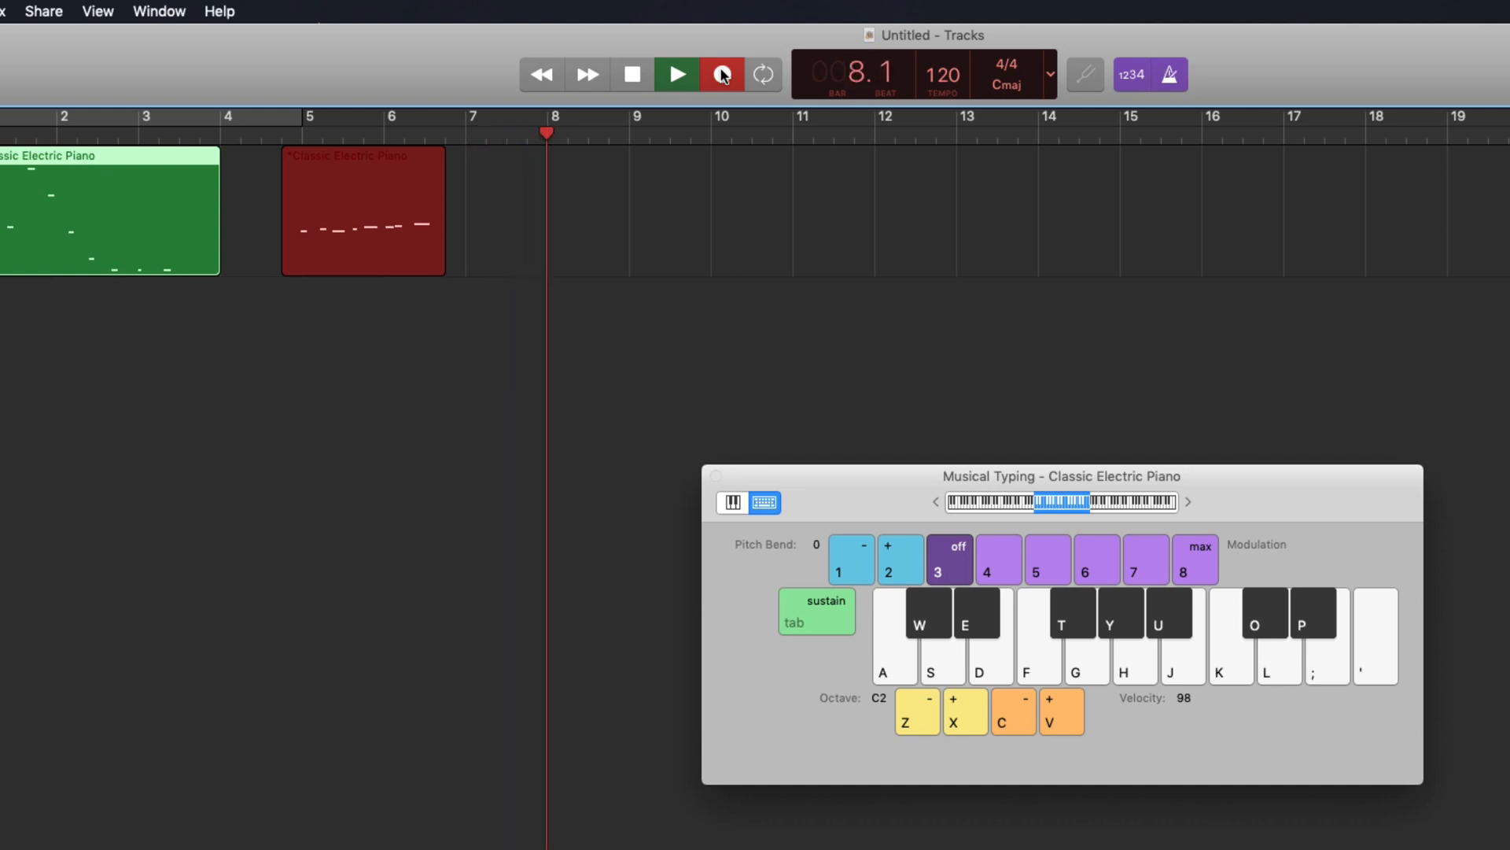
key(u)
key(k)
key(u)
key(k)
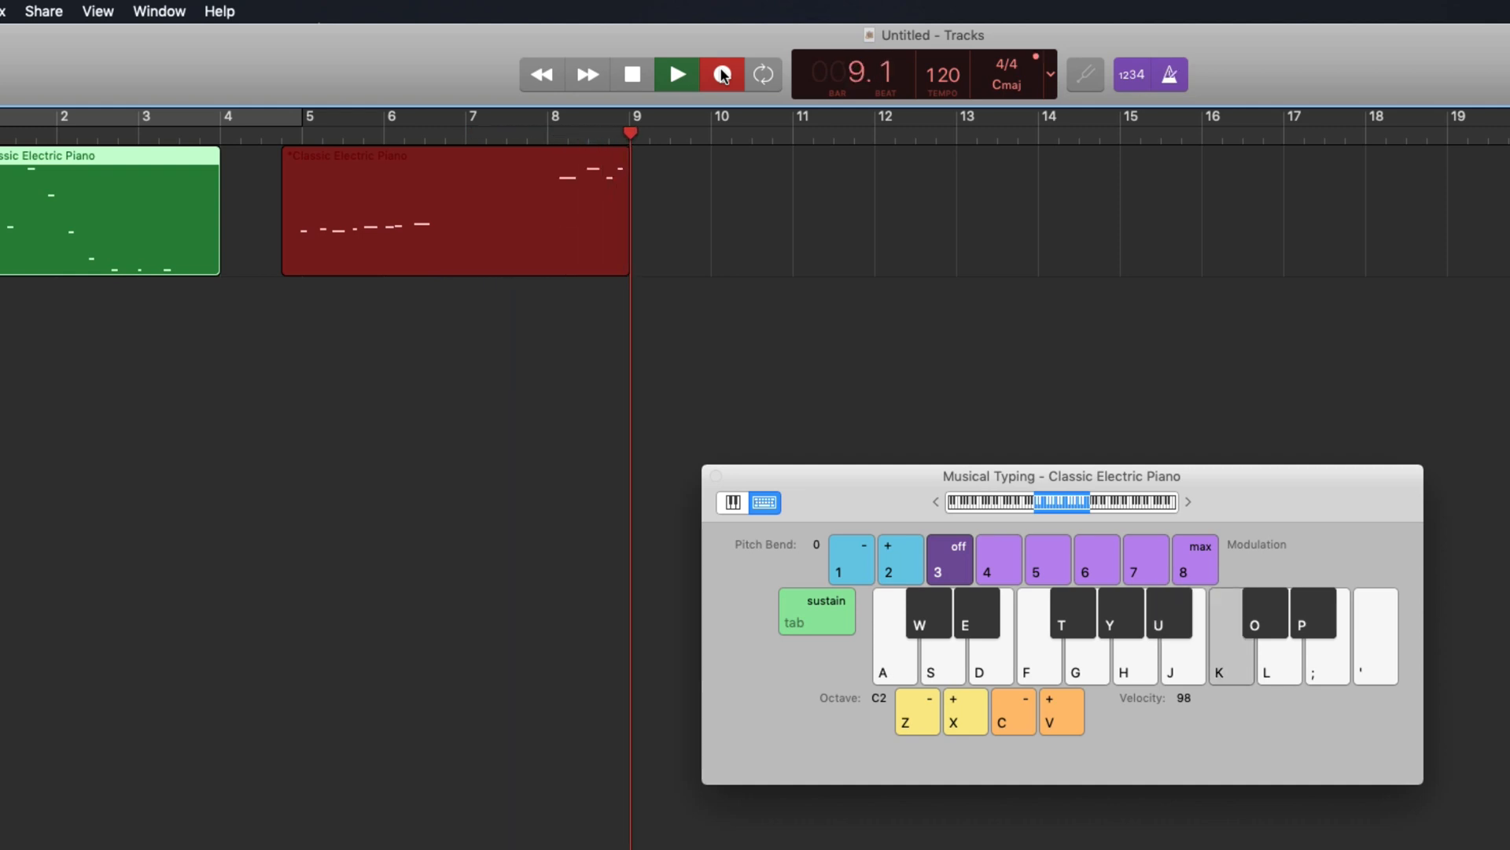
key(u)
key(g)
key(f)
key(g)
key(f)
key(g)
key(f)
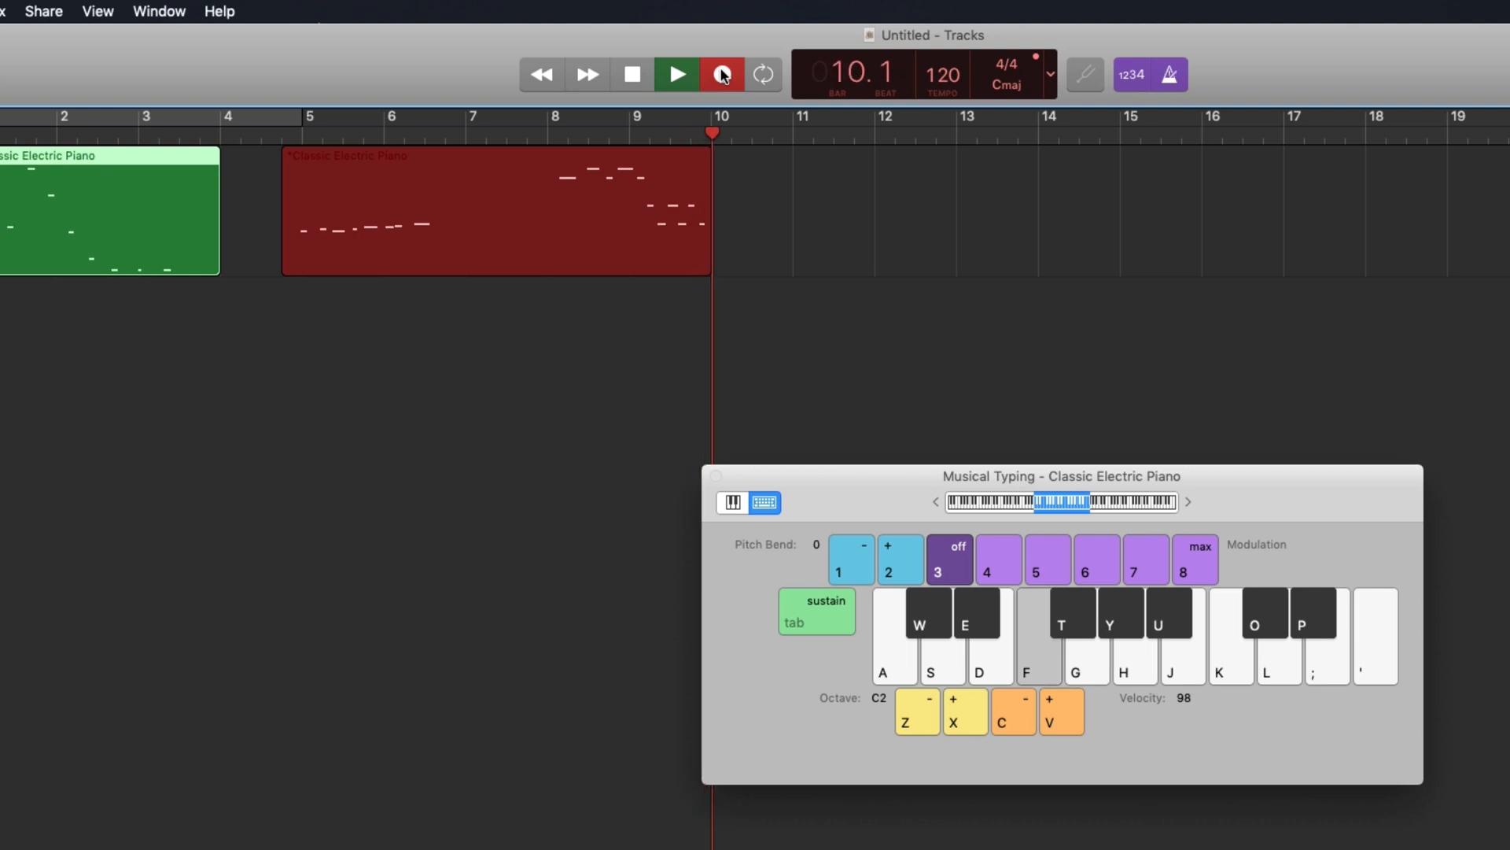
key(e)
key(a)
click(722, 75)
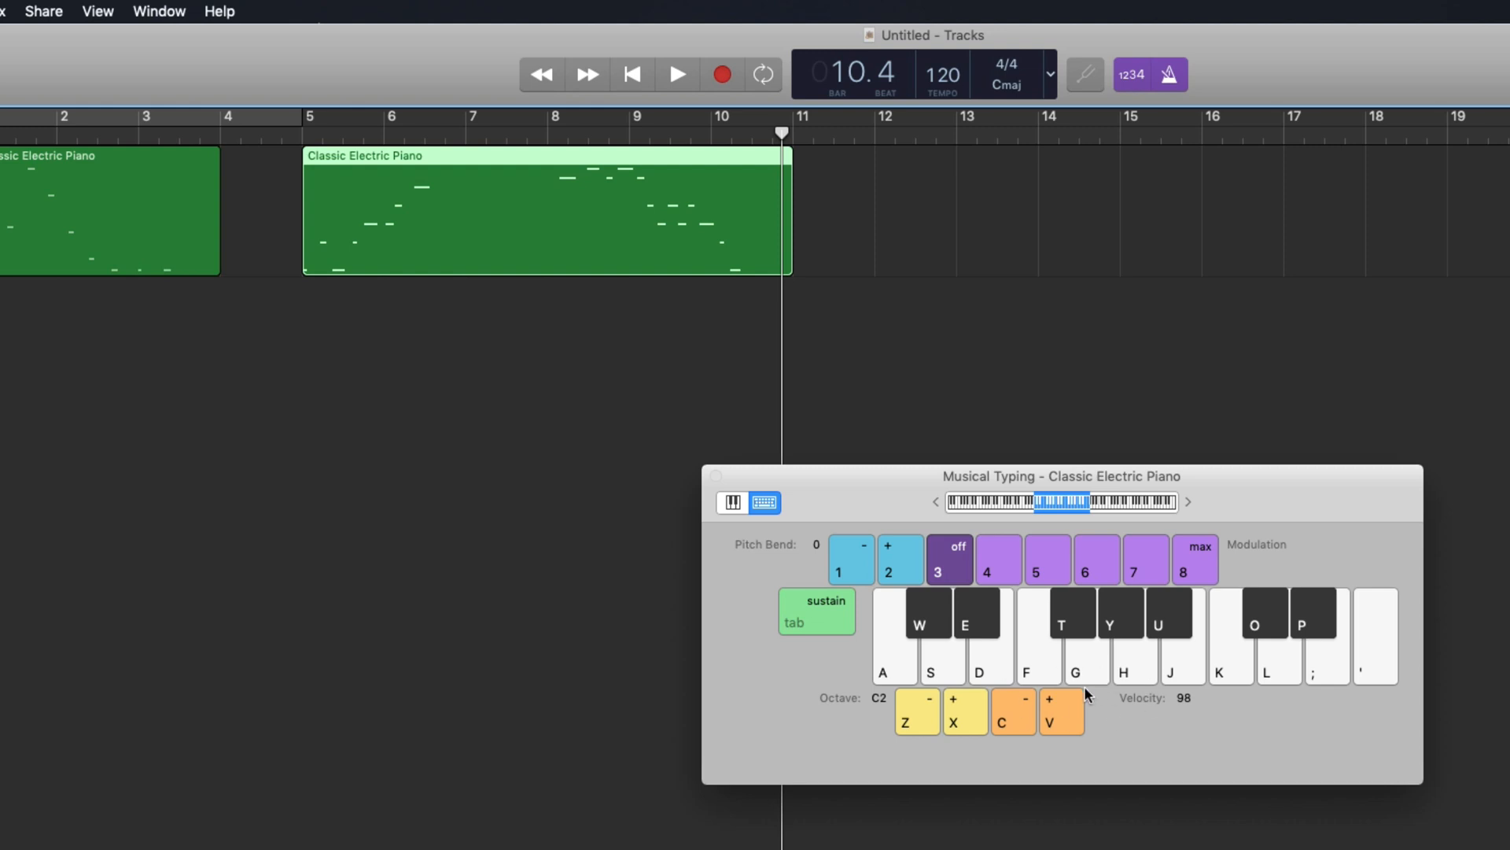
Close the Musical Typing window and start recording a third take after bar 10
click(160, 12)
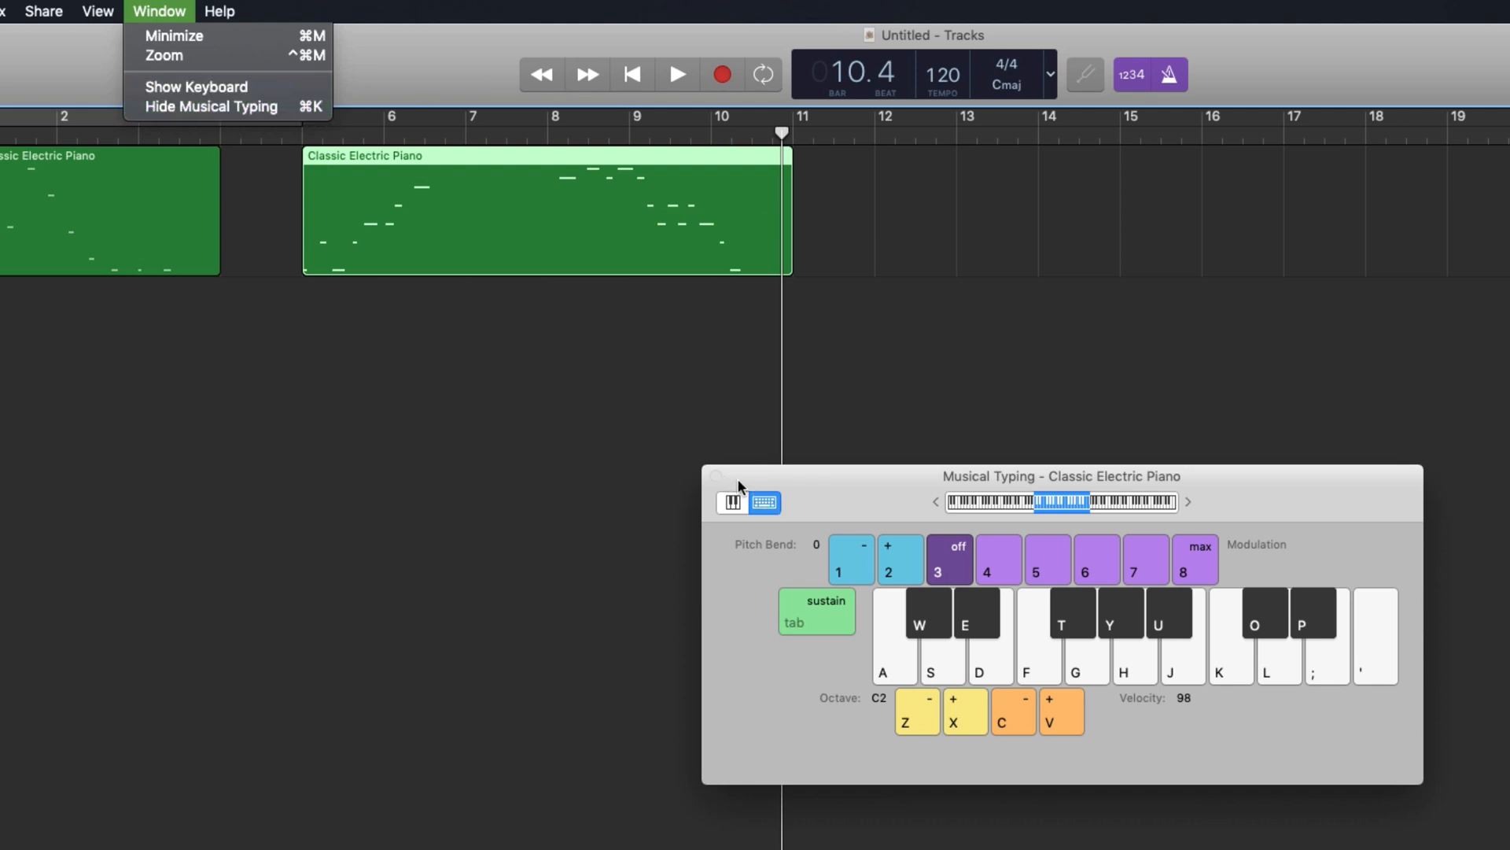
click(716, 477)
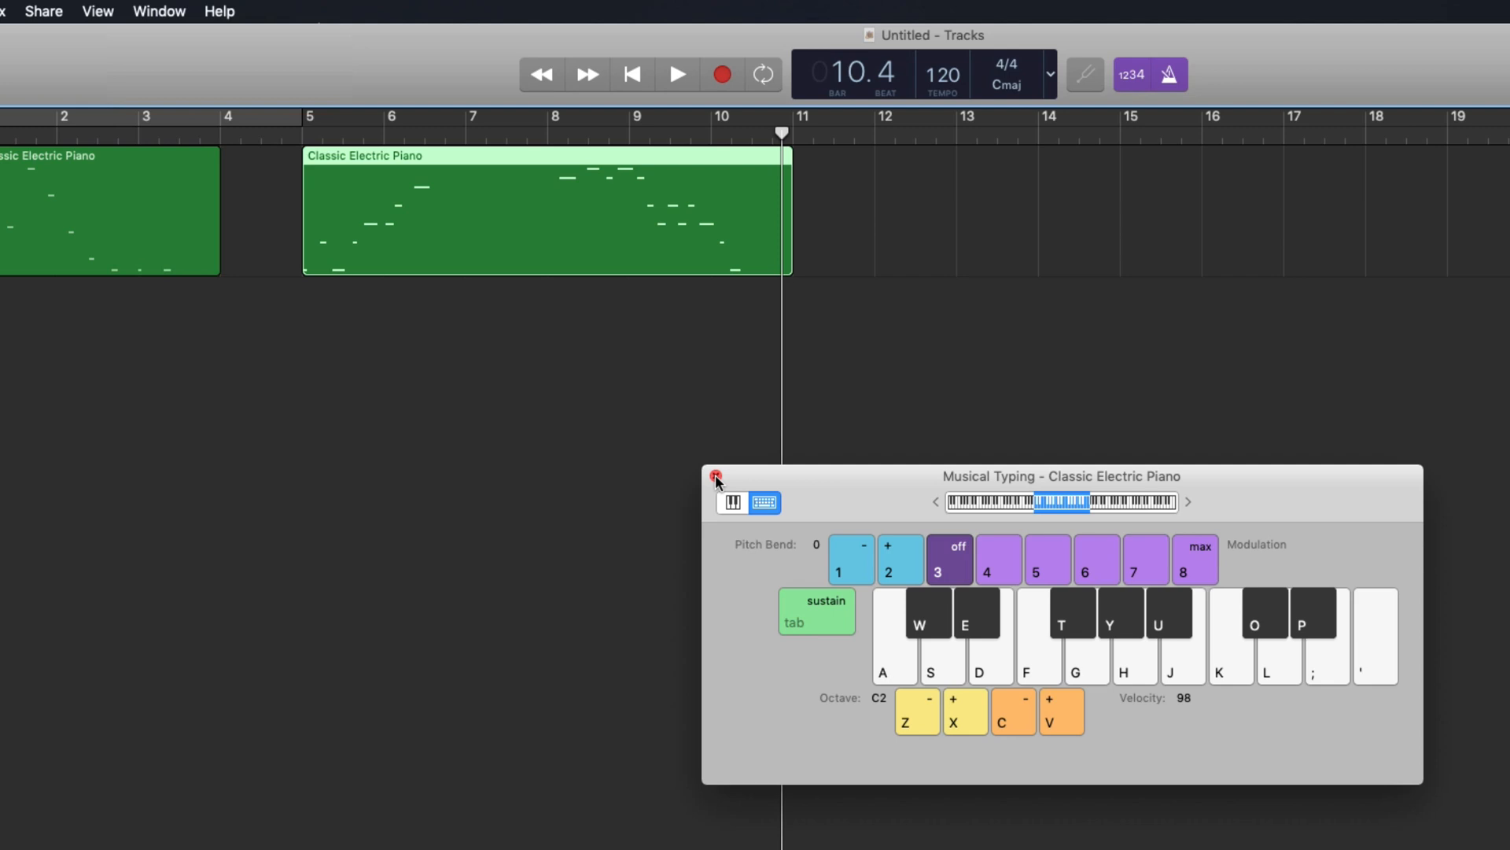
click(716, 477)
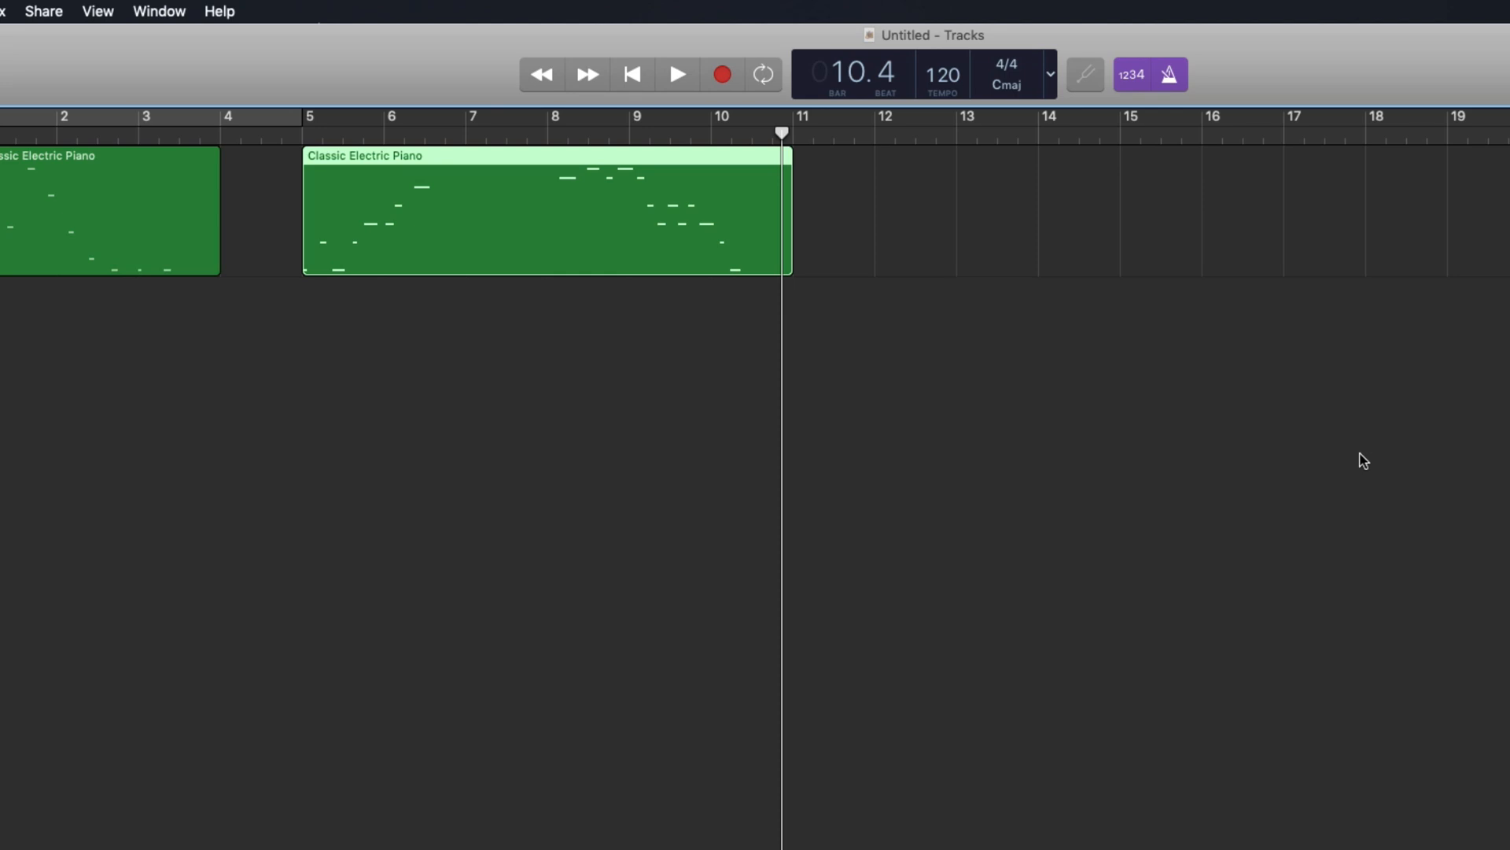
click(722, 74)
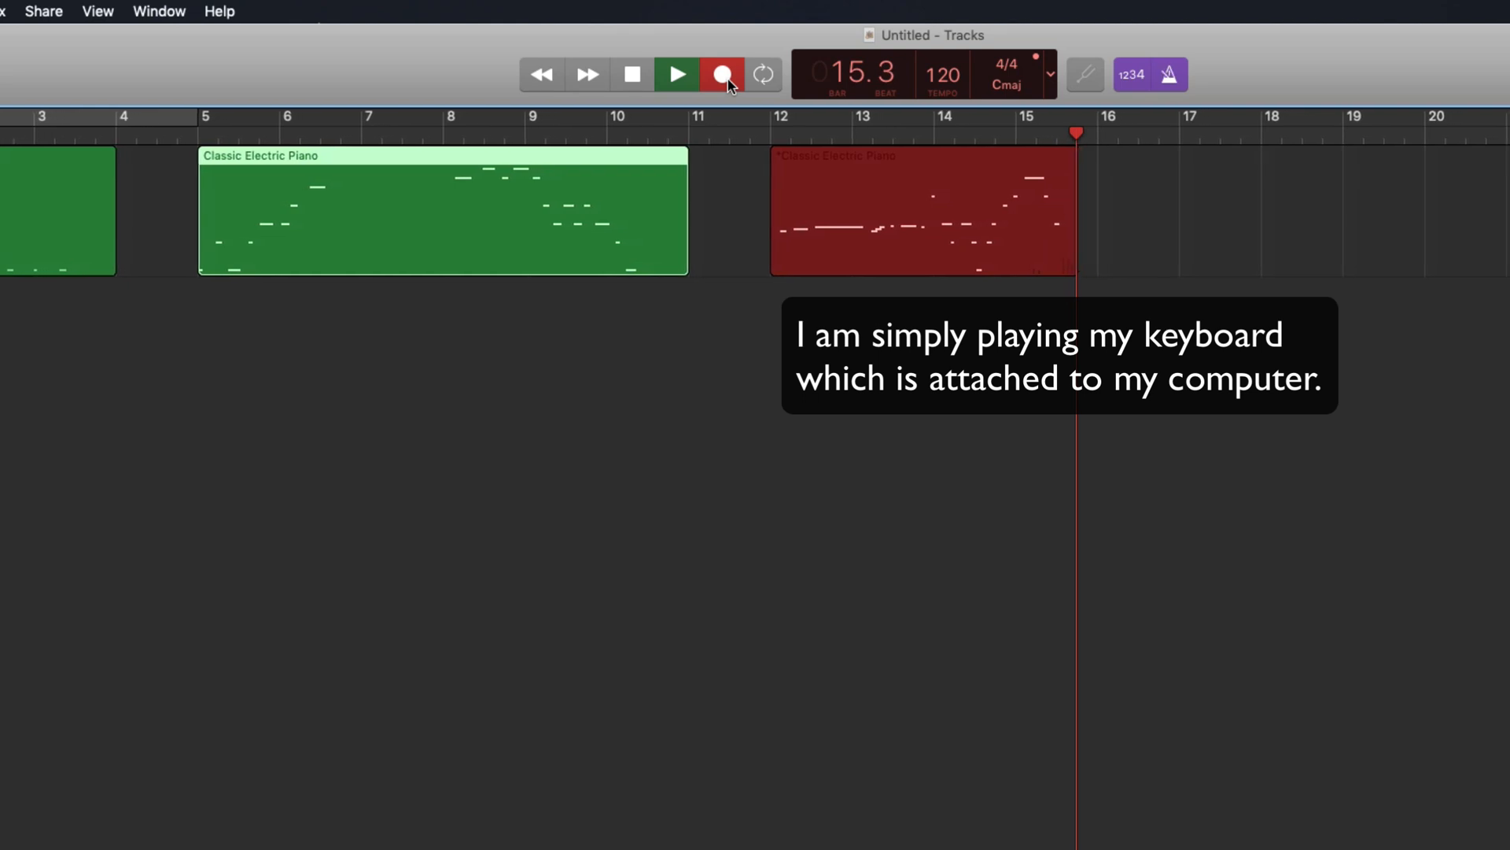
Stop recording to finish the third region at bars 12–16, then scroll to review it
click(722, 75)
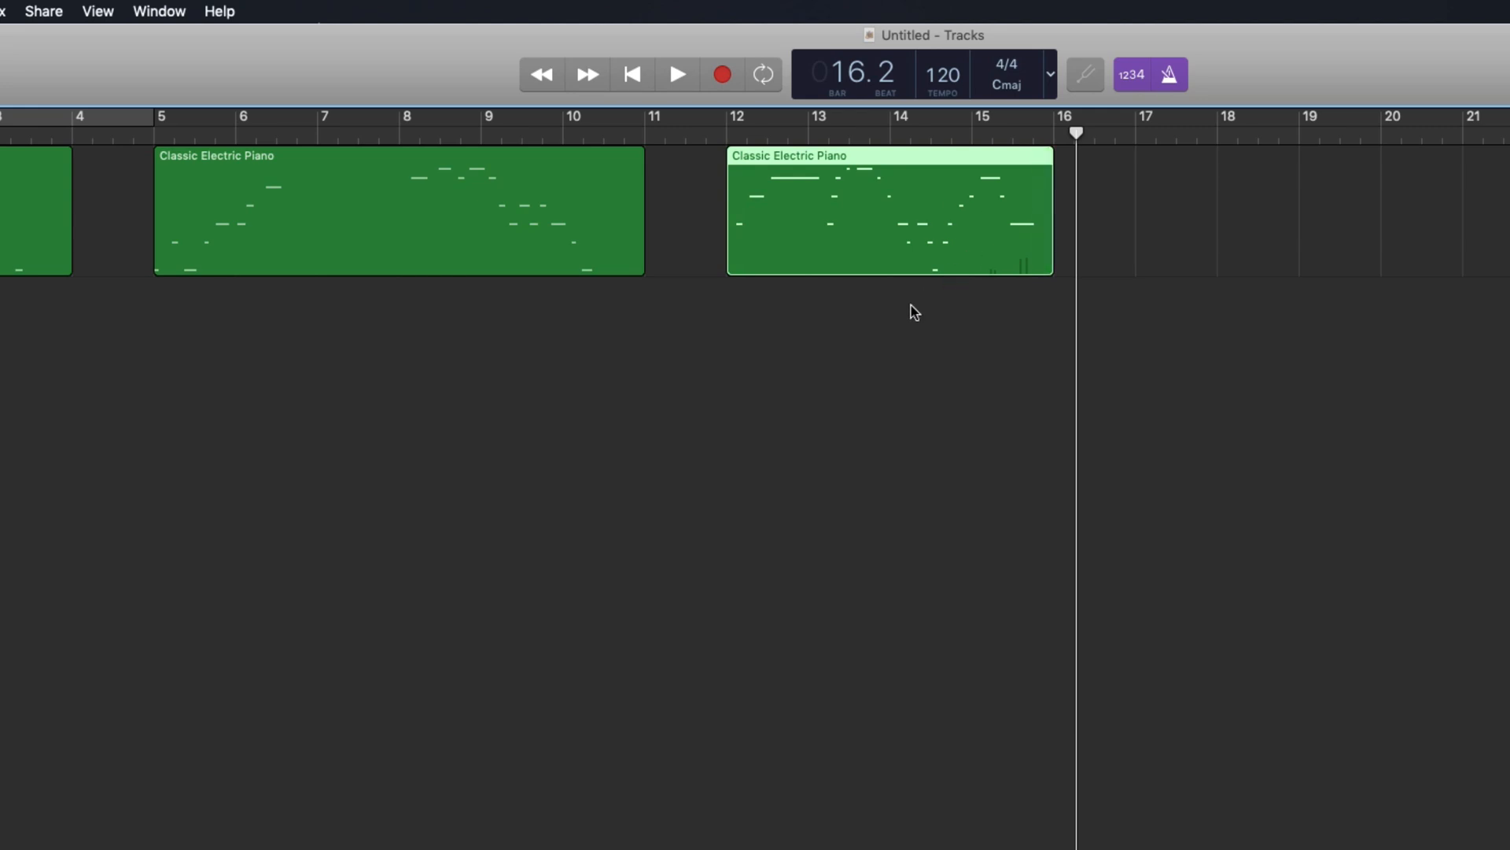
scroll(853, 356, left, 5)
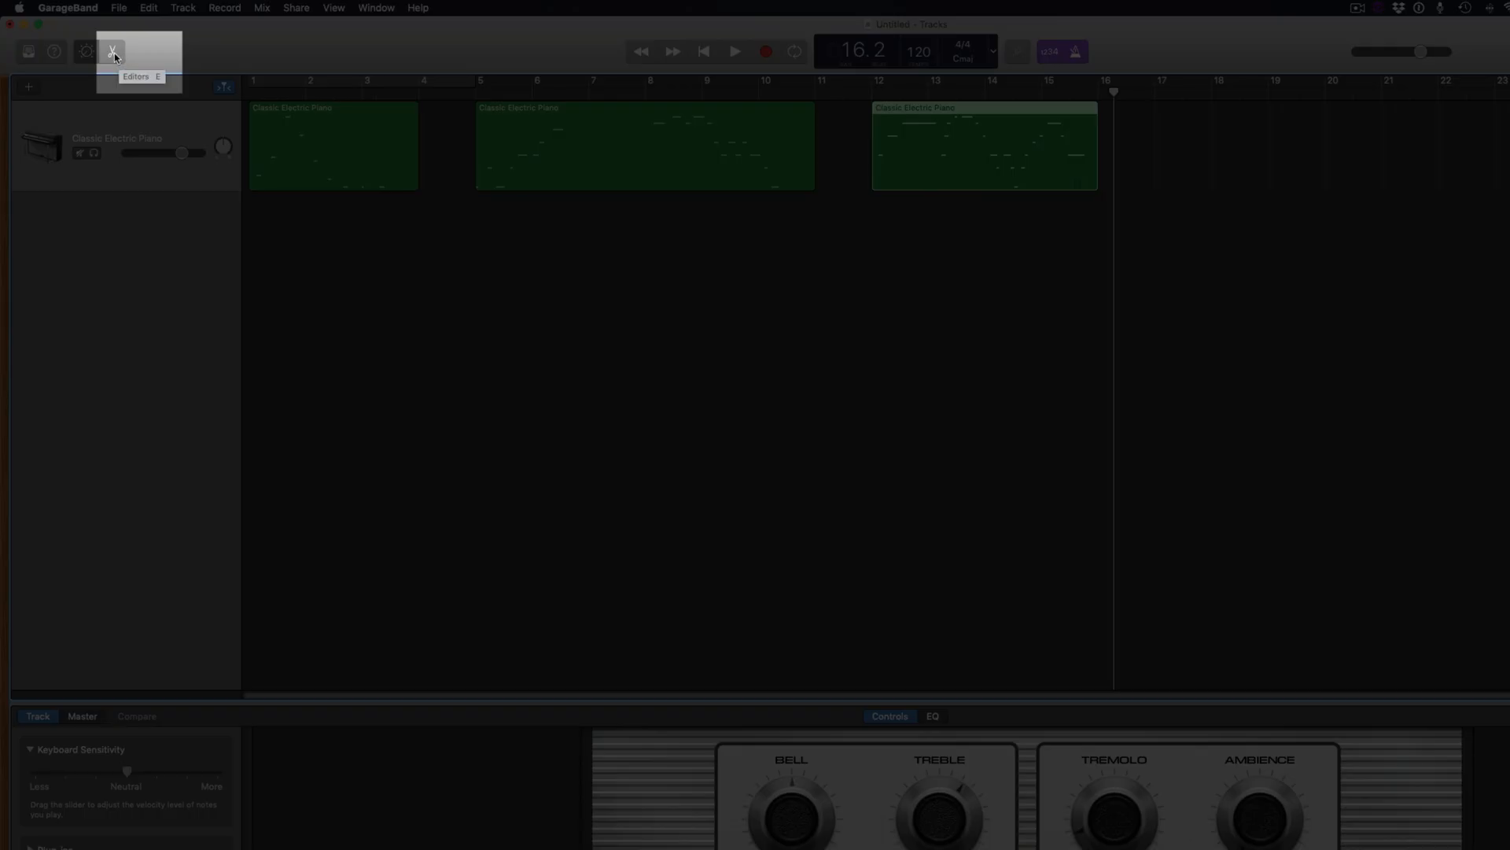
Open an enlarged Piano Roll editor, briefly check the Score view, and scroll toward the later bars
click(115, 53)
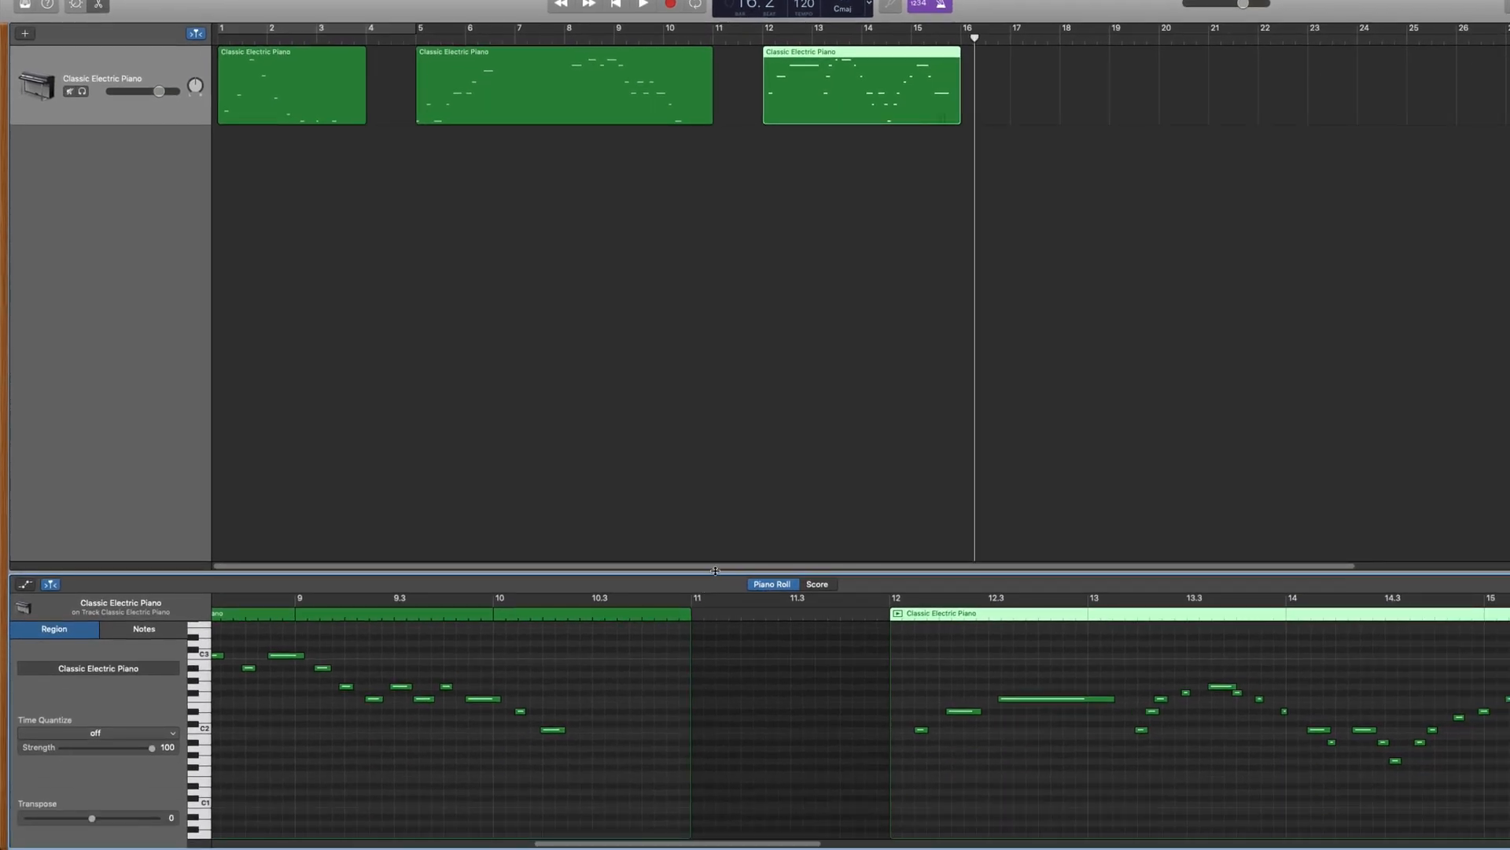
drag(715, 570, 728, 212)
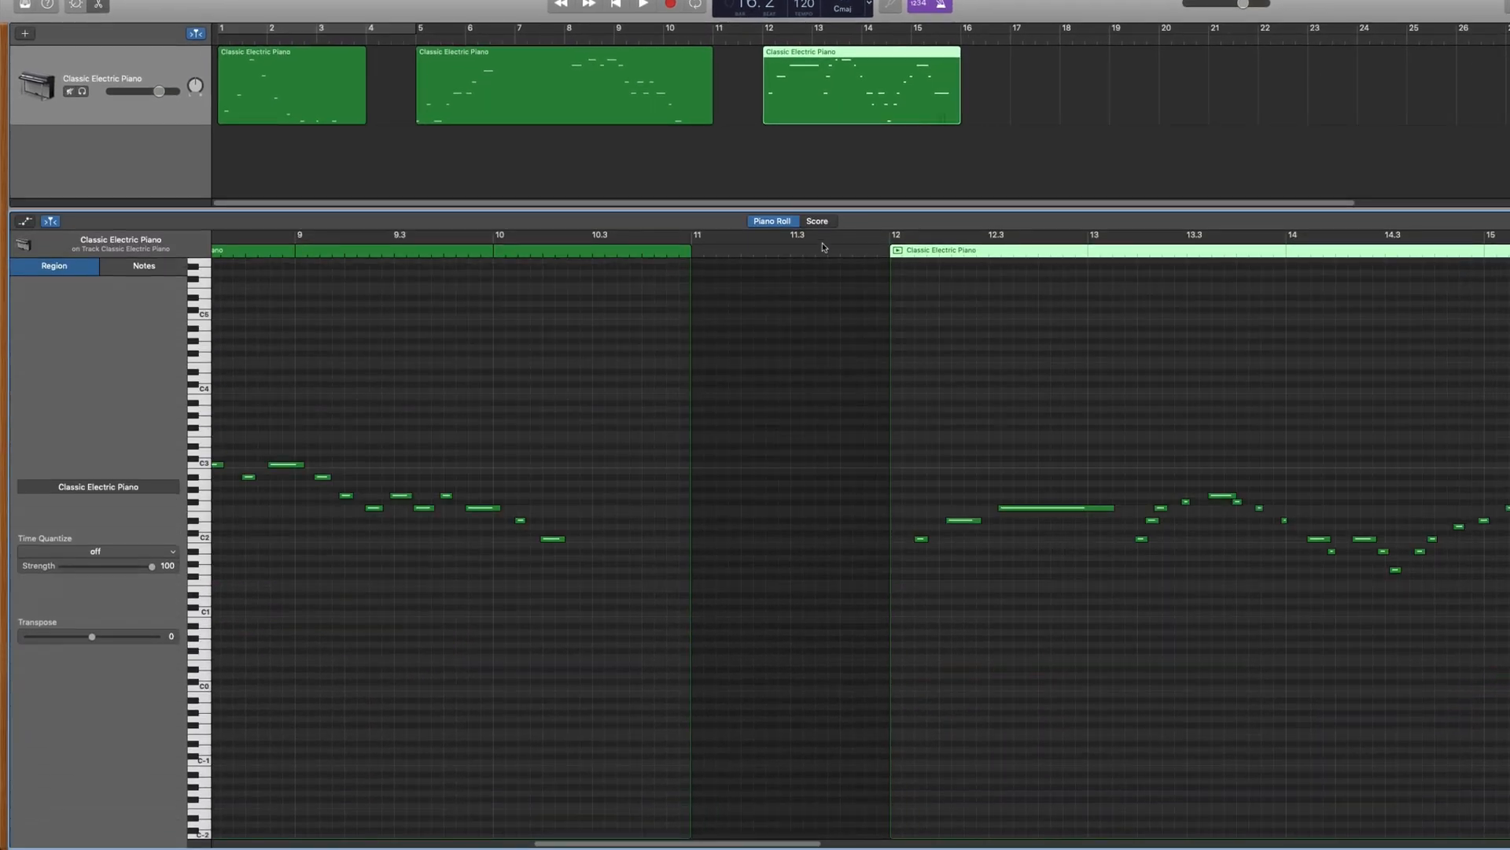
click(818, 222)
click(783, 224)
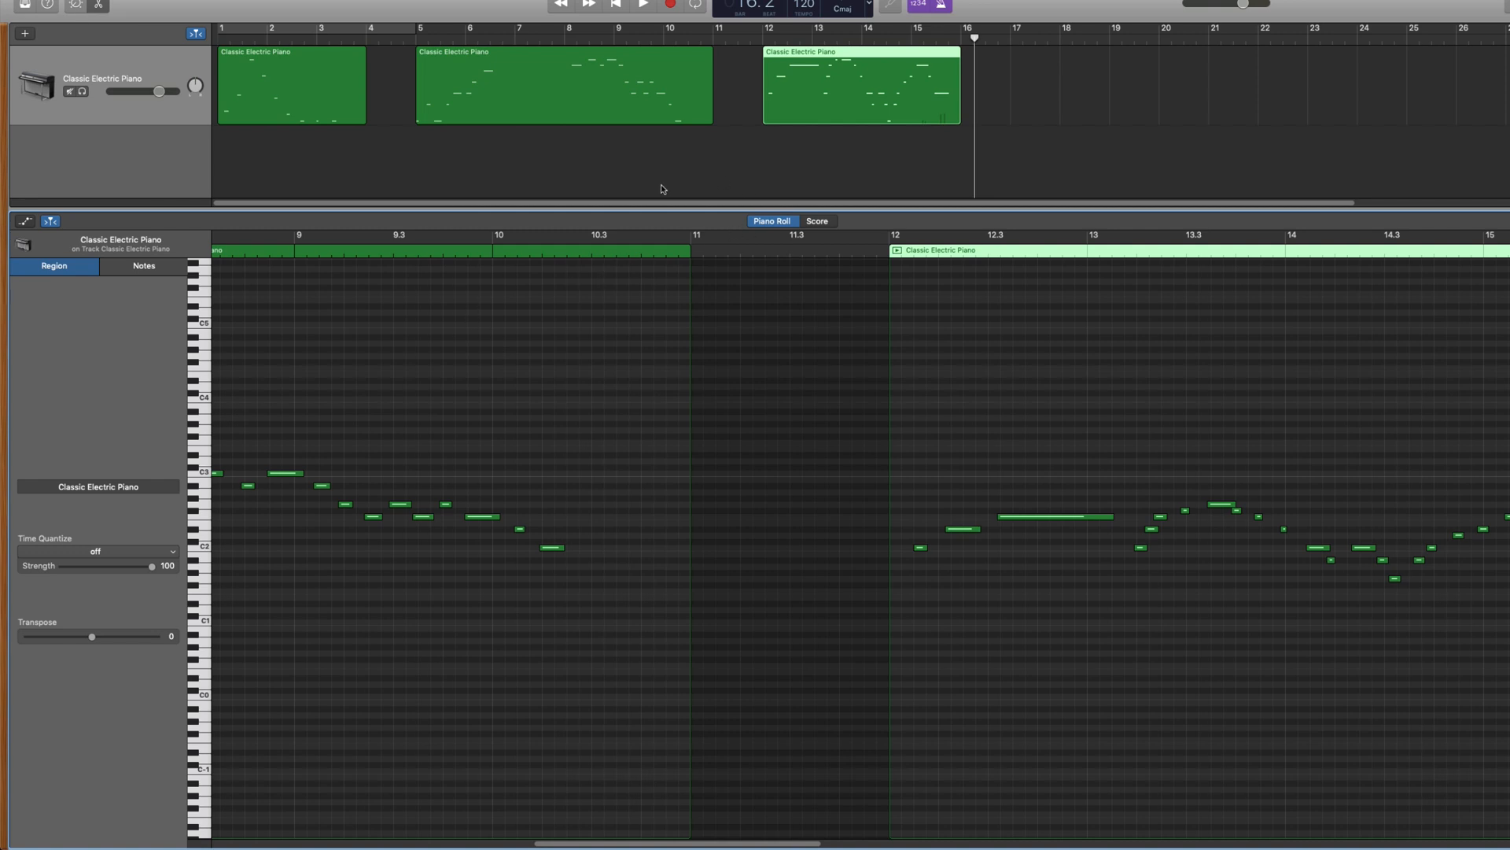
scroll(1122, 408, right, 10)
scroll(1122, 408, right, 5)
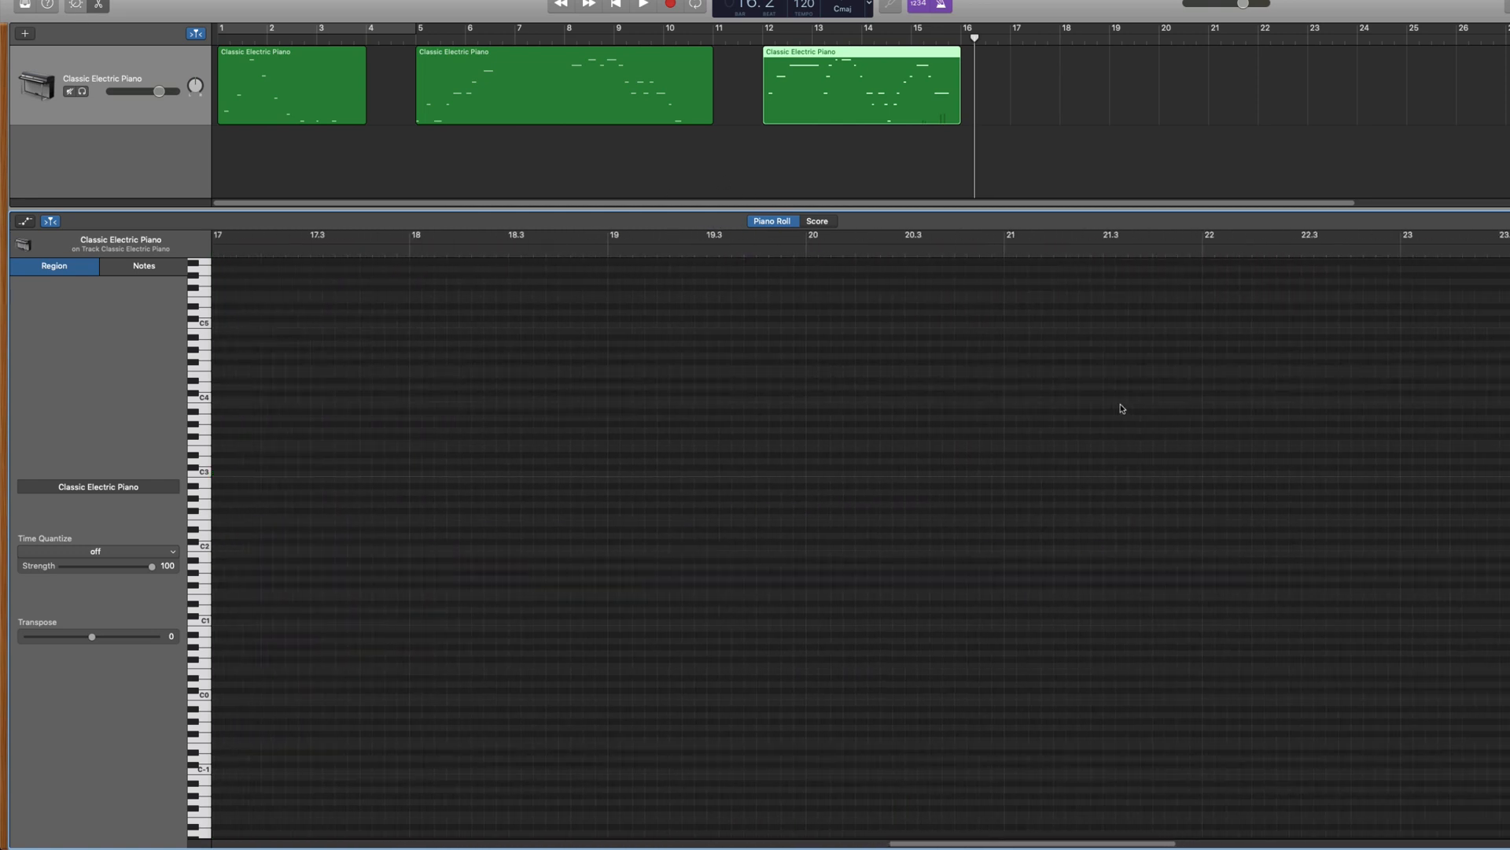
scroll(1121, 409, left, 8)
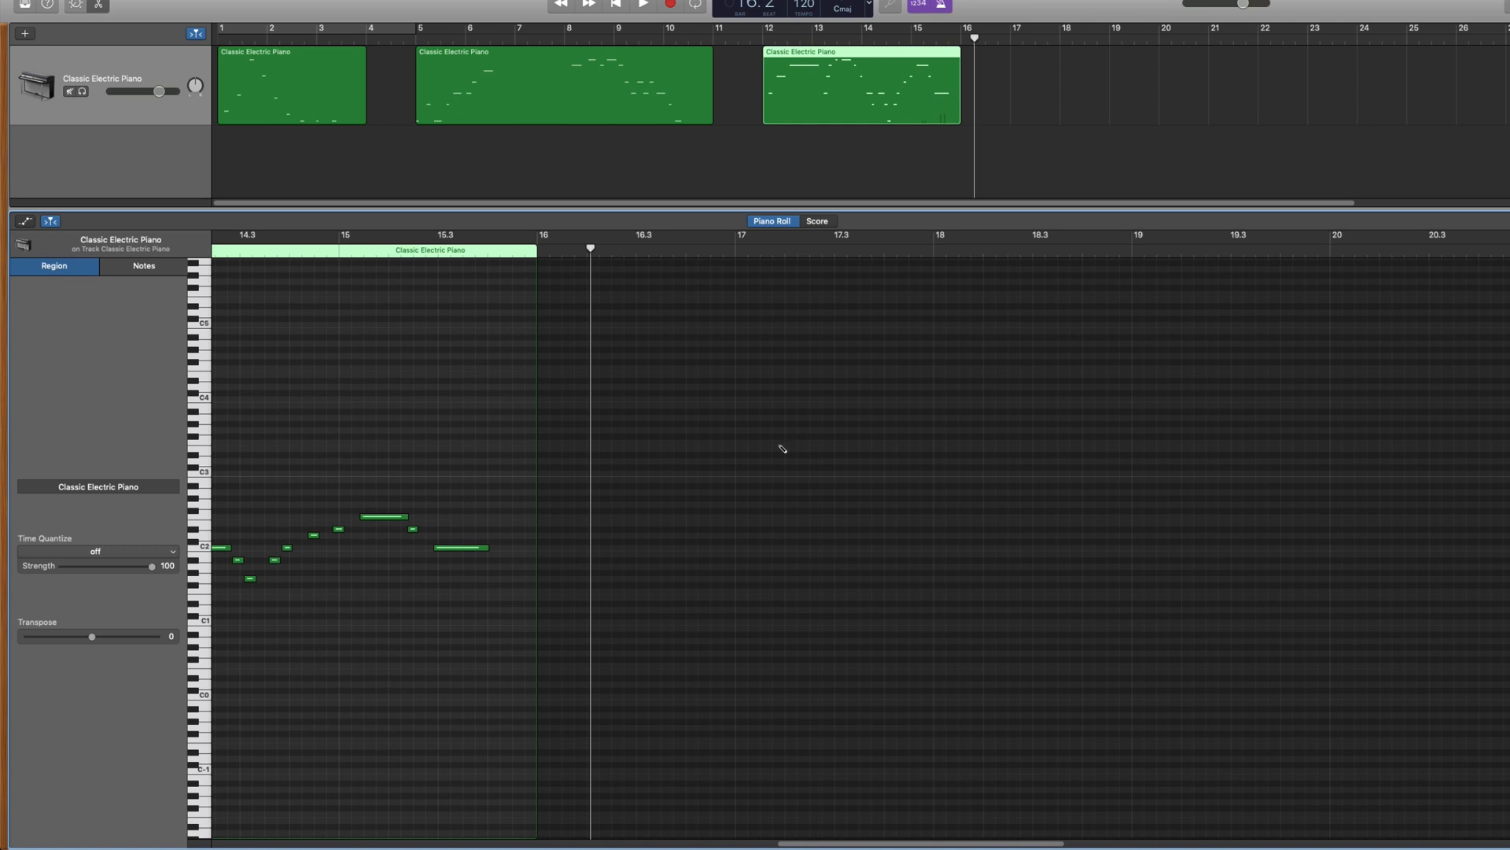
Draw a C3 note near bar 17, shift it slightly later, and add notes just after bar 17
super+click(737, 473)
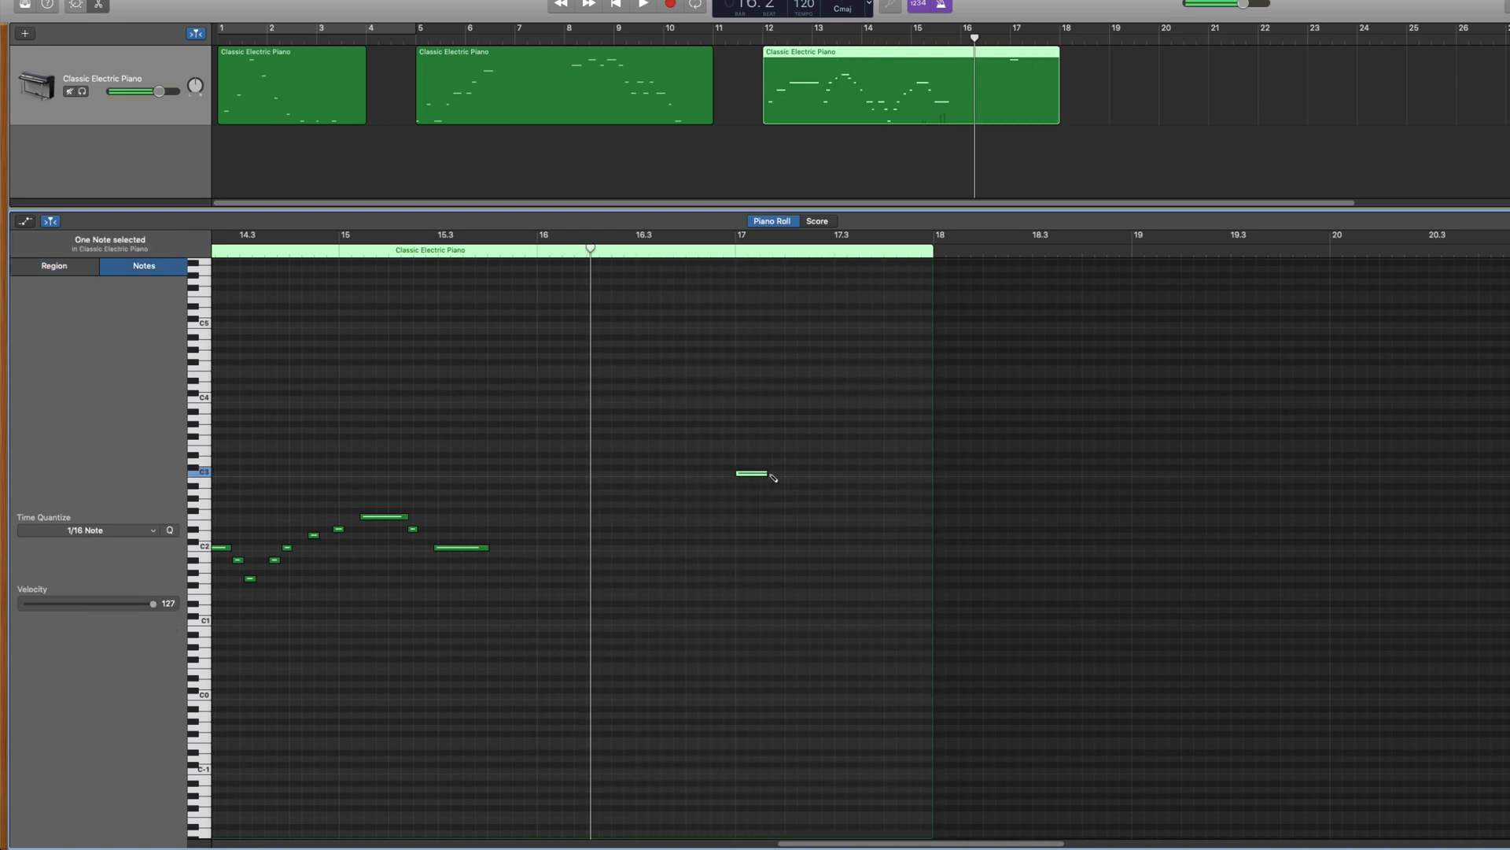
drag(762, 473, 787, 476)
click(824, 433)
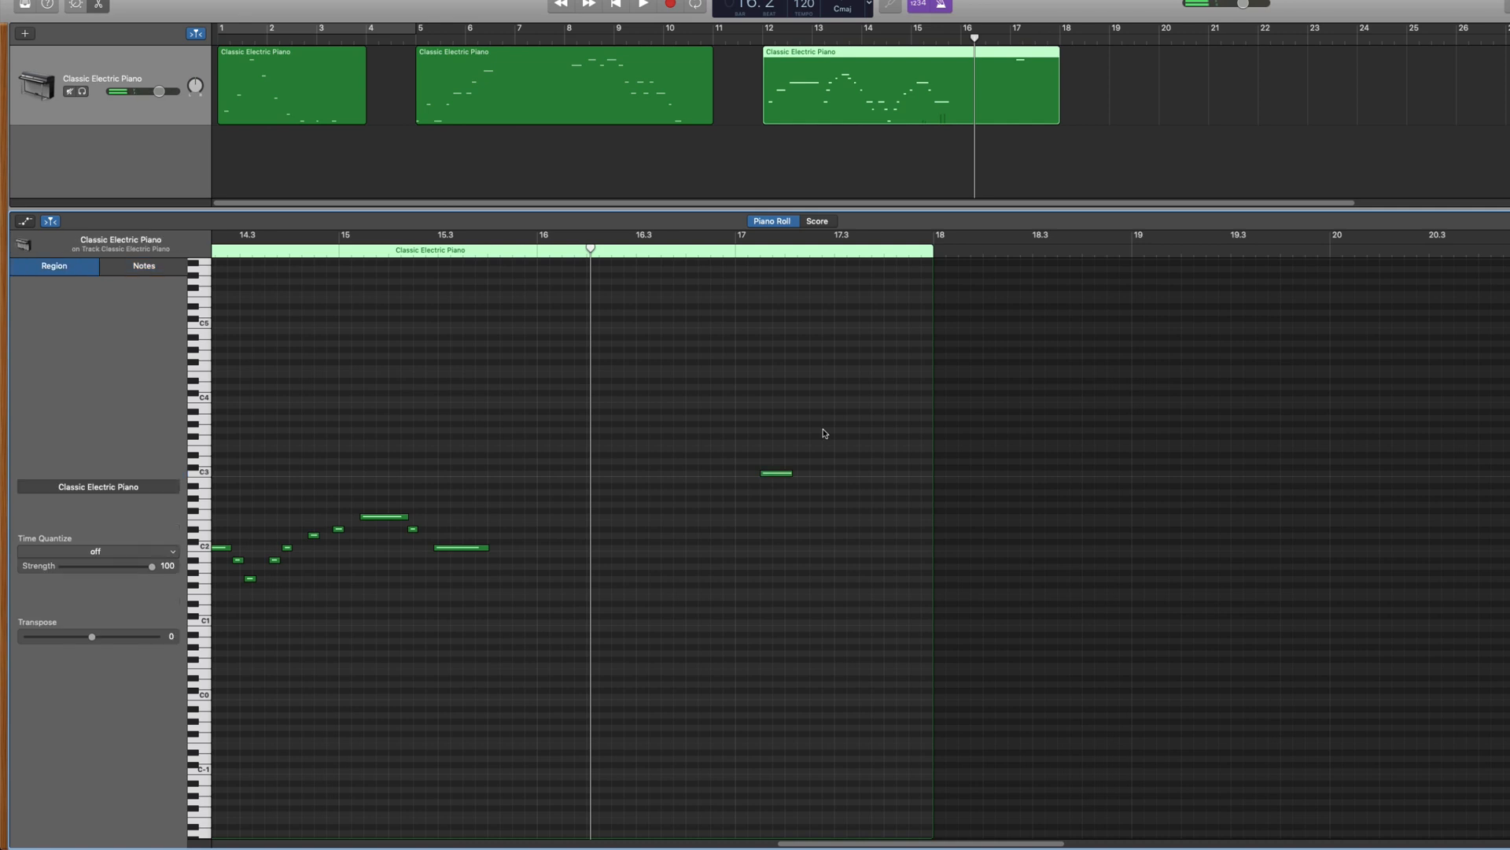
super+click(824, 429)
drag(824, 375, 839, 375)
Add more notes around bars 17.3–18.3, including long low notes across bar 18
super+click(911, 429)
super+click(899, 498)
super+click(863, 541)
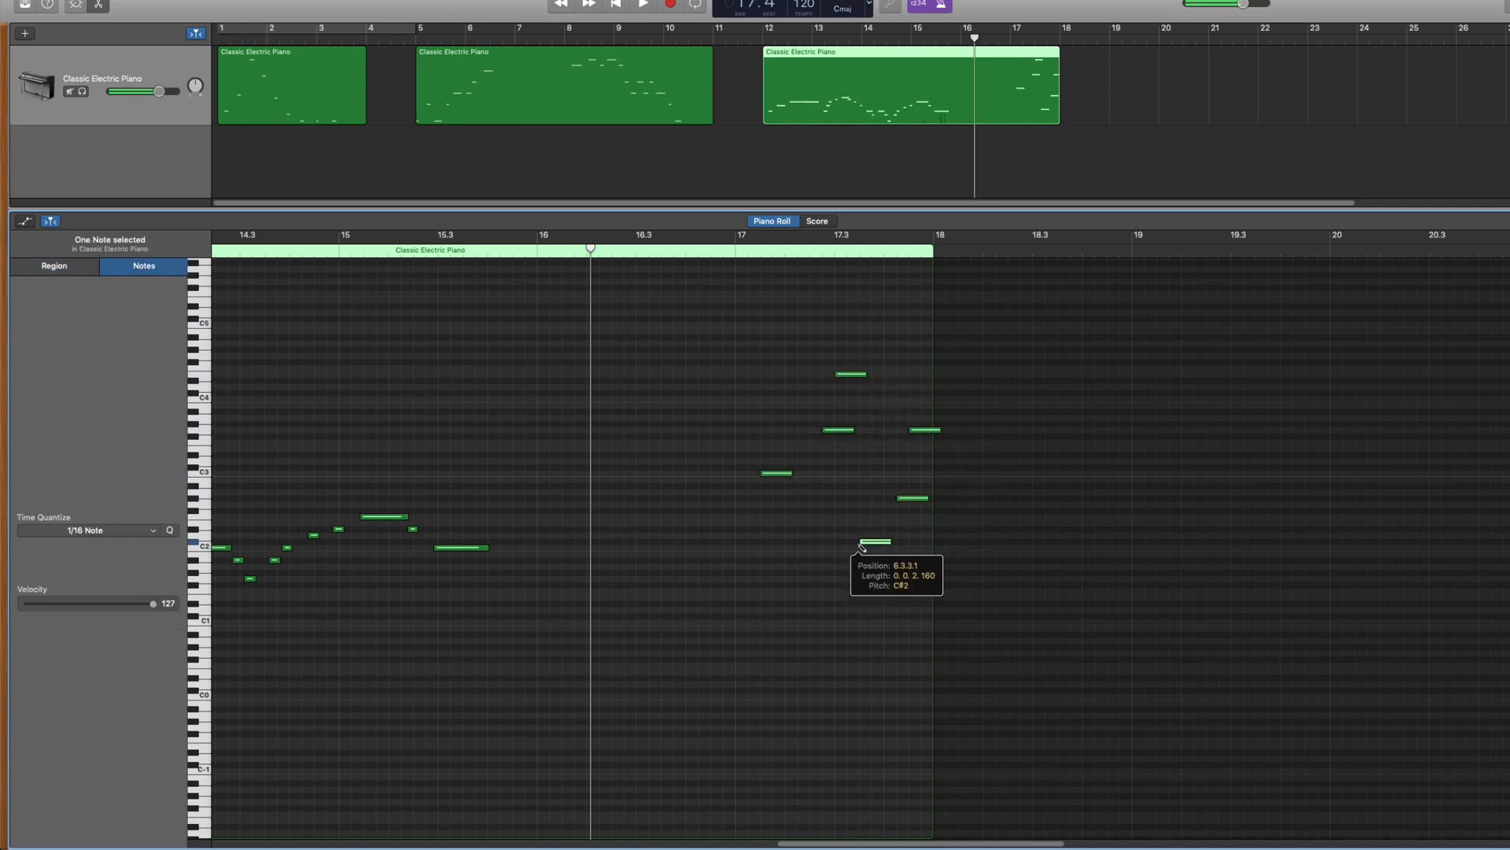
super+click(1023, 534)
super+click(1008, 491)
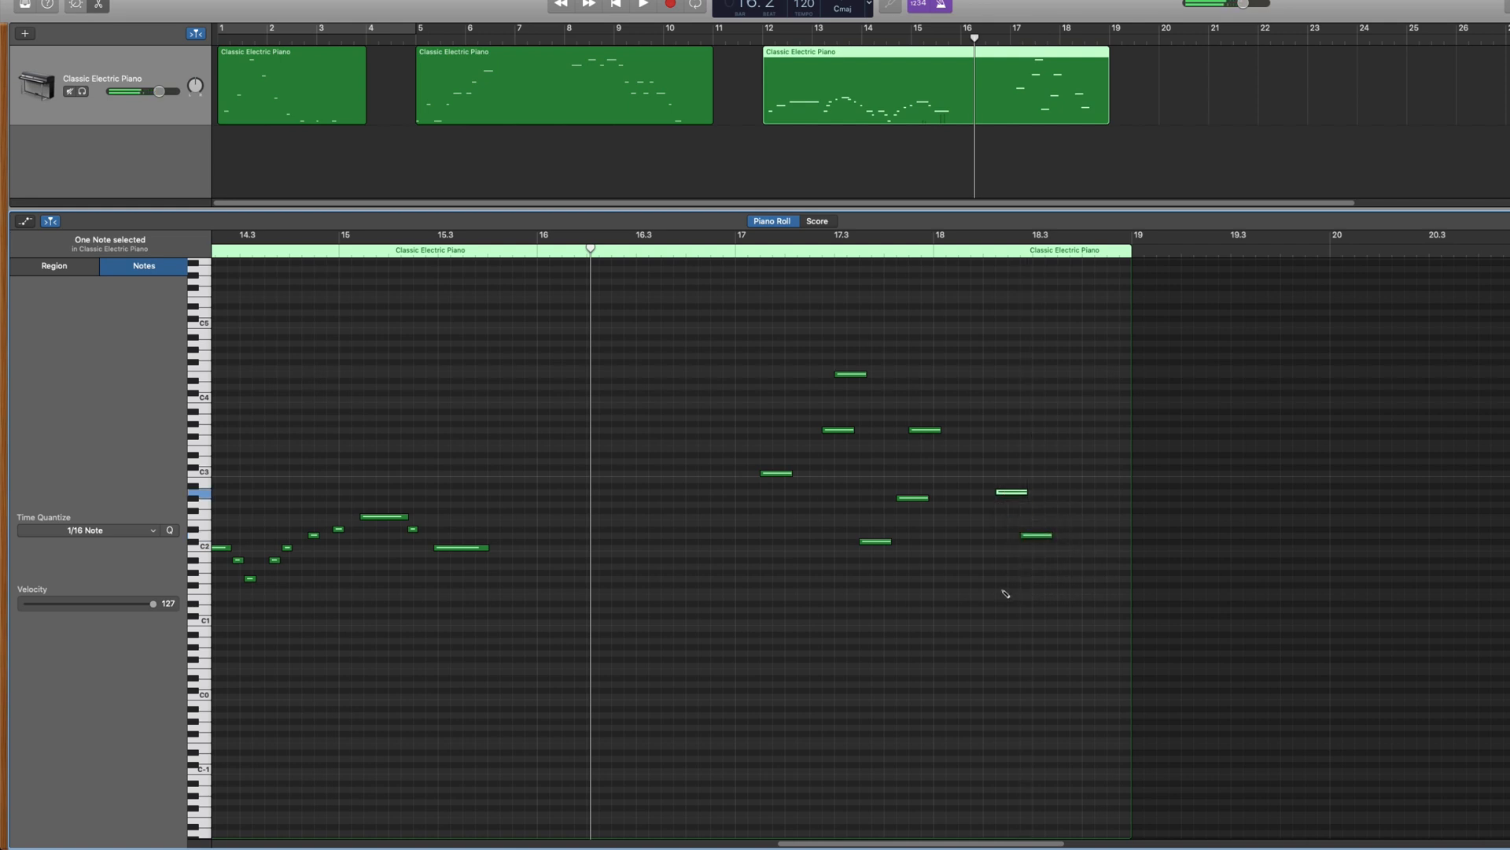
drag(994, 591, 1119, 591)
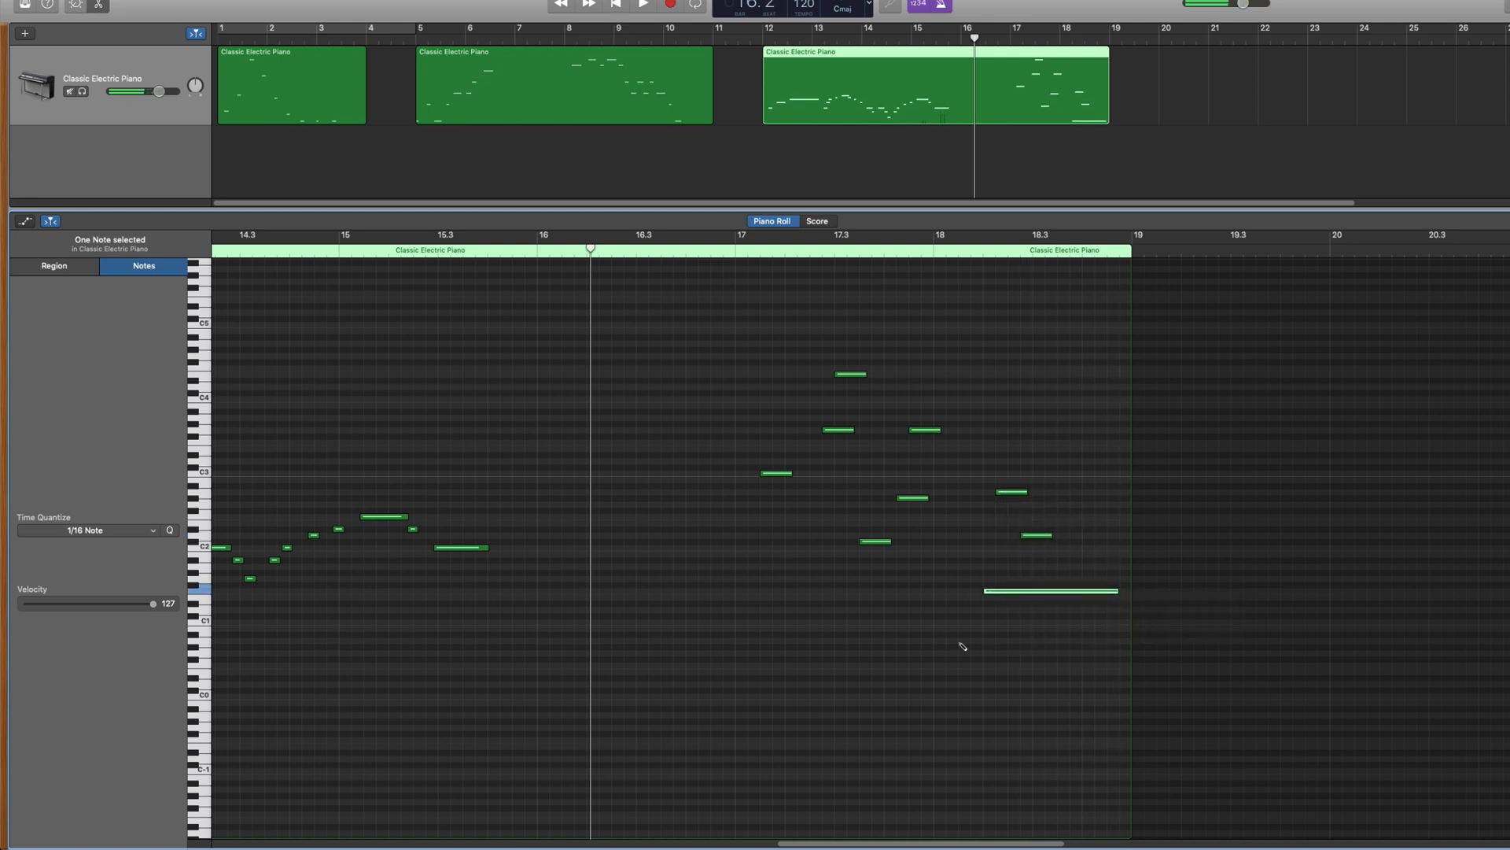
super+click(814, 566)
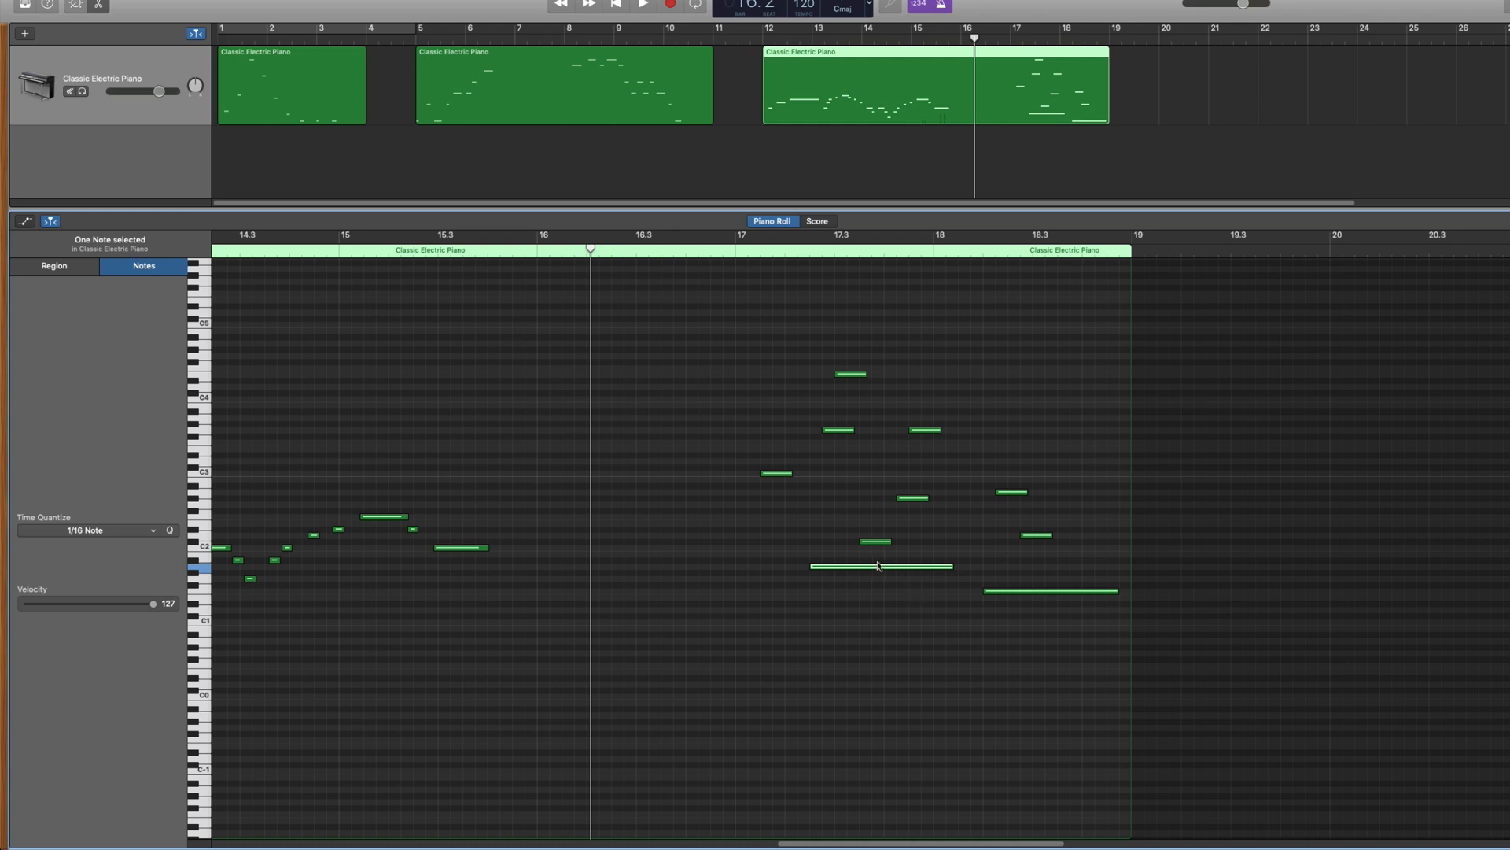
Move the long low note to start at bar 17, then add a D5 and high notes through bar 18
drag(894, 568, 823, 569)
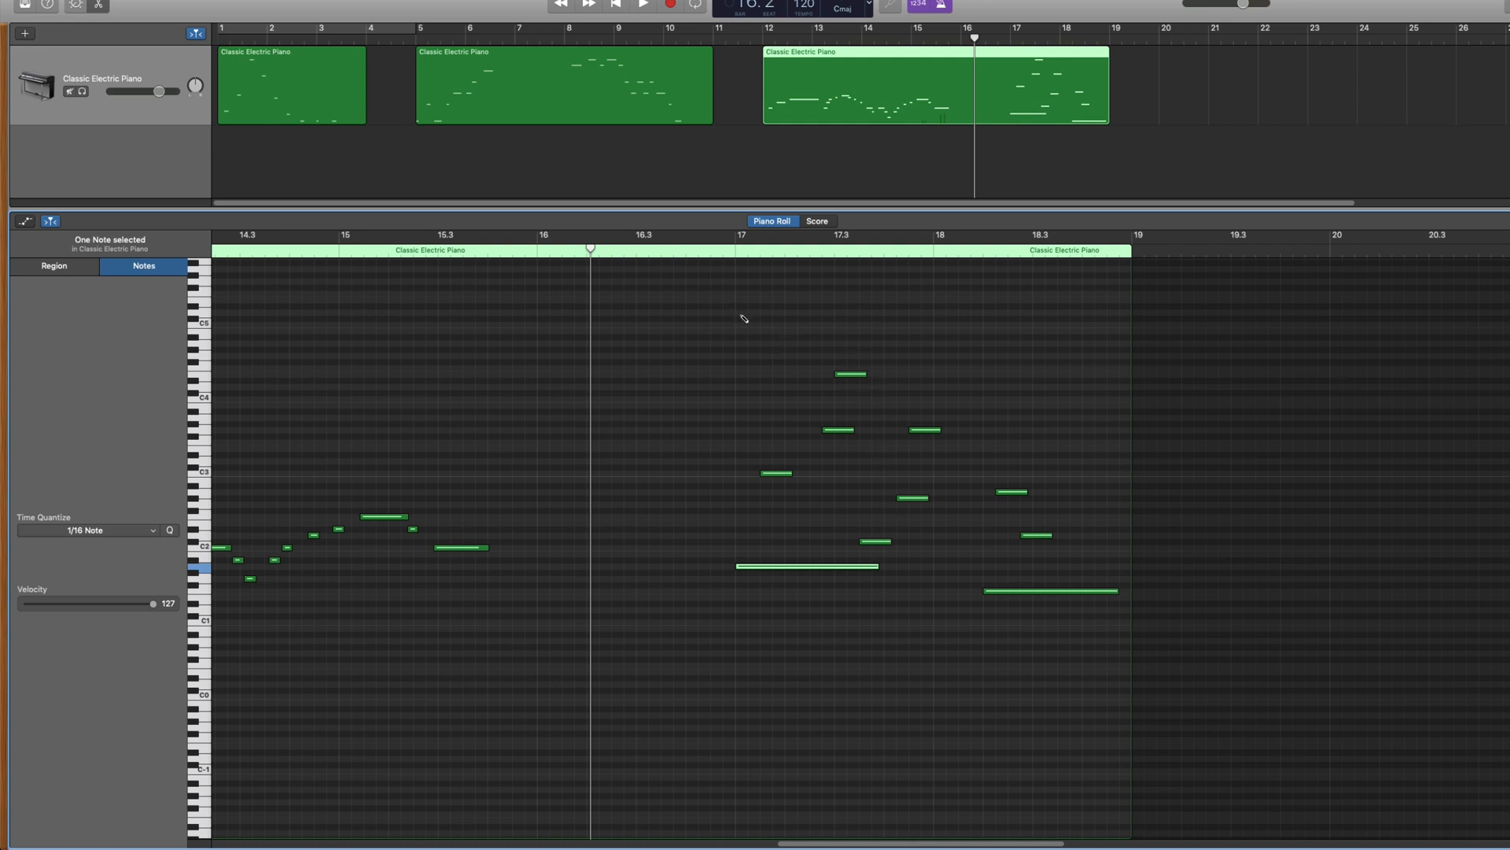
mouse_move(742, 319)
mouse_down()
mouse_move(774, 314)
mouse_move(647, 321)
mouse_up()
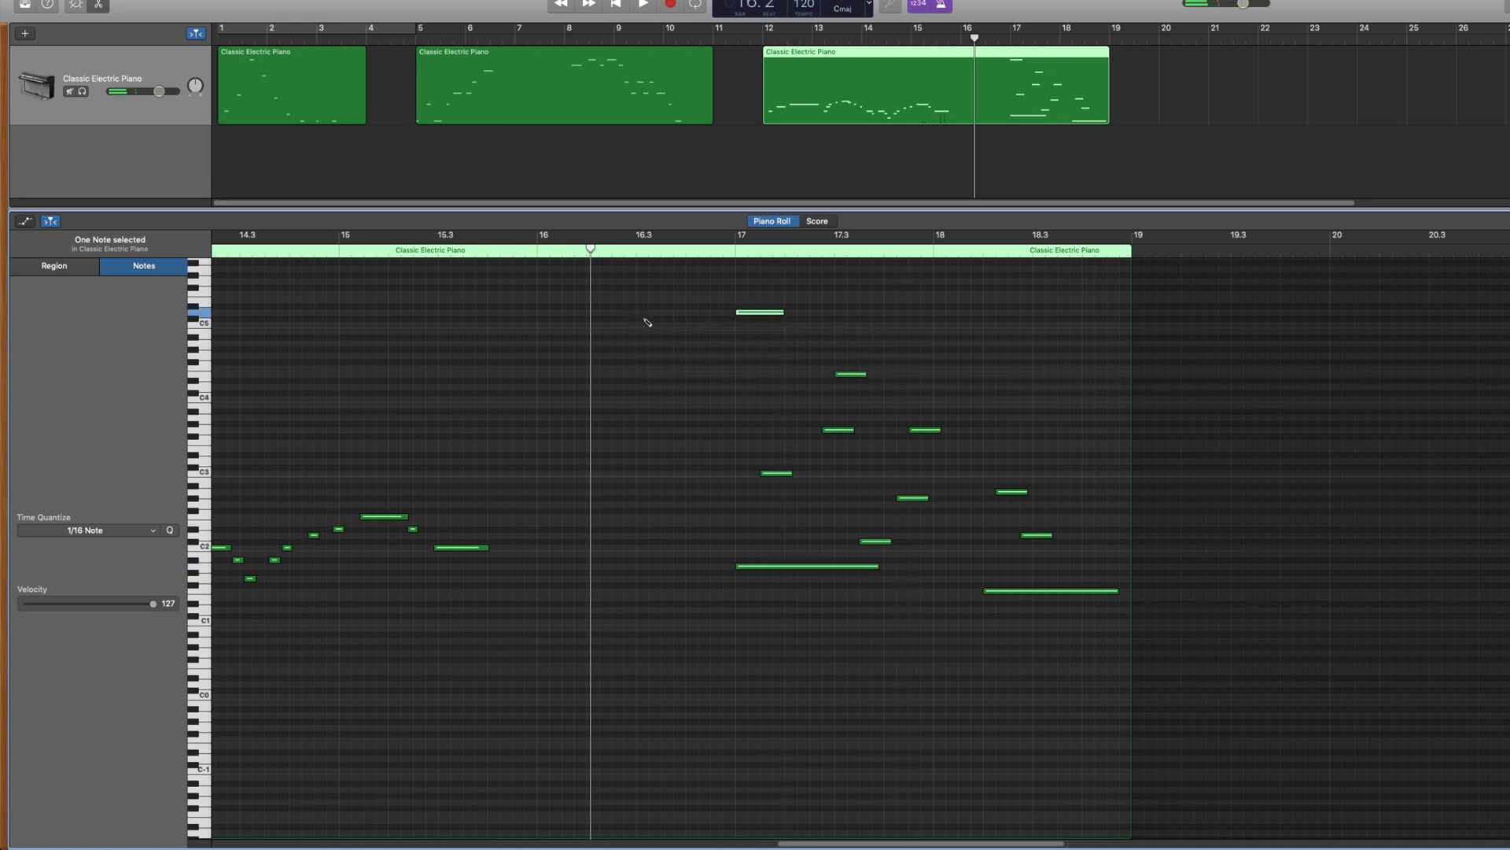
click(788, 343)
click(865, 338)
click(926, 331)
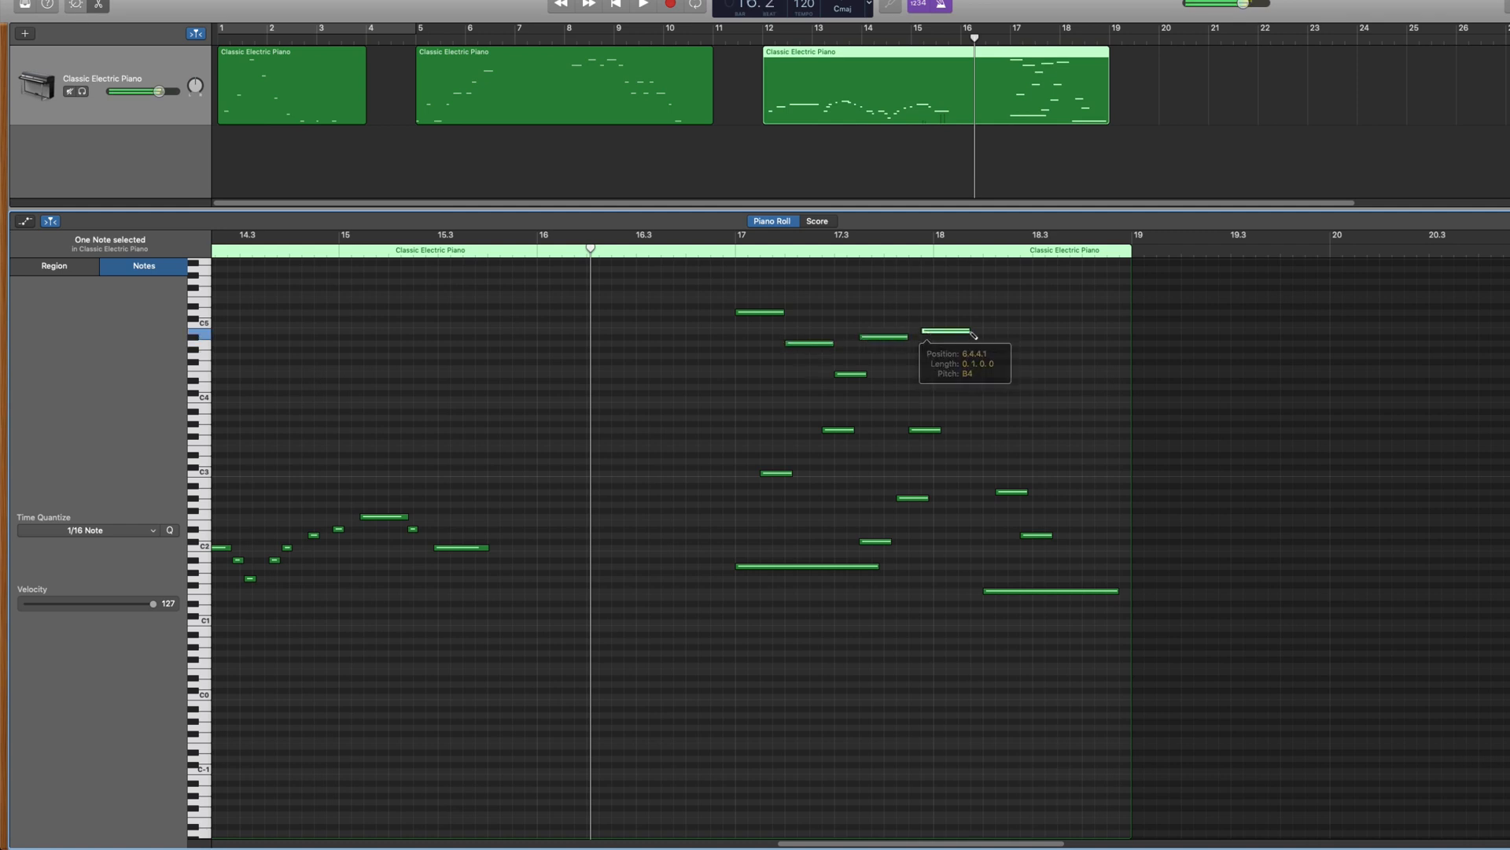
click(1012, 356)
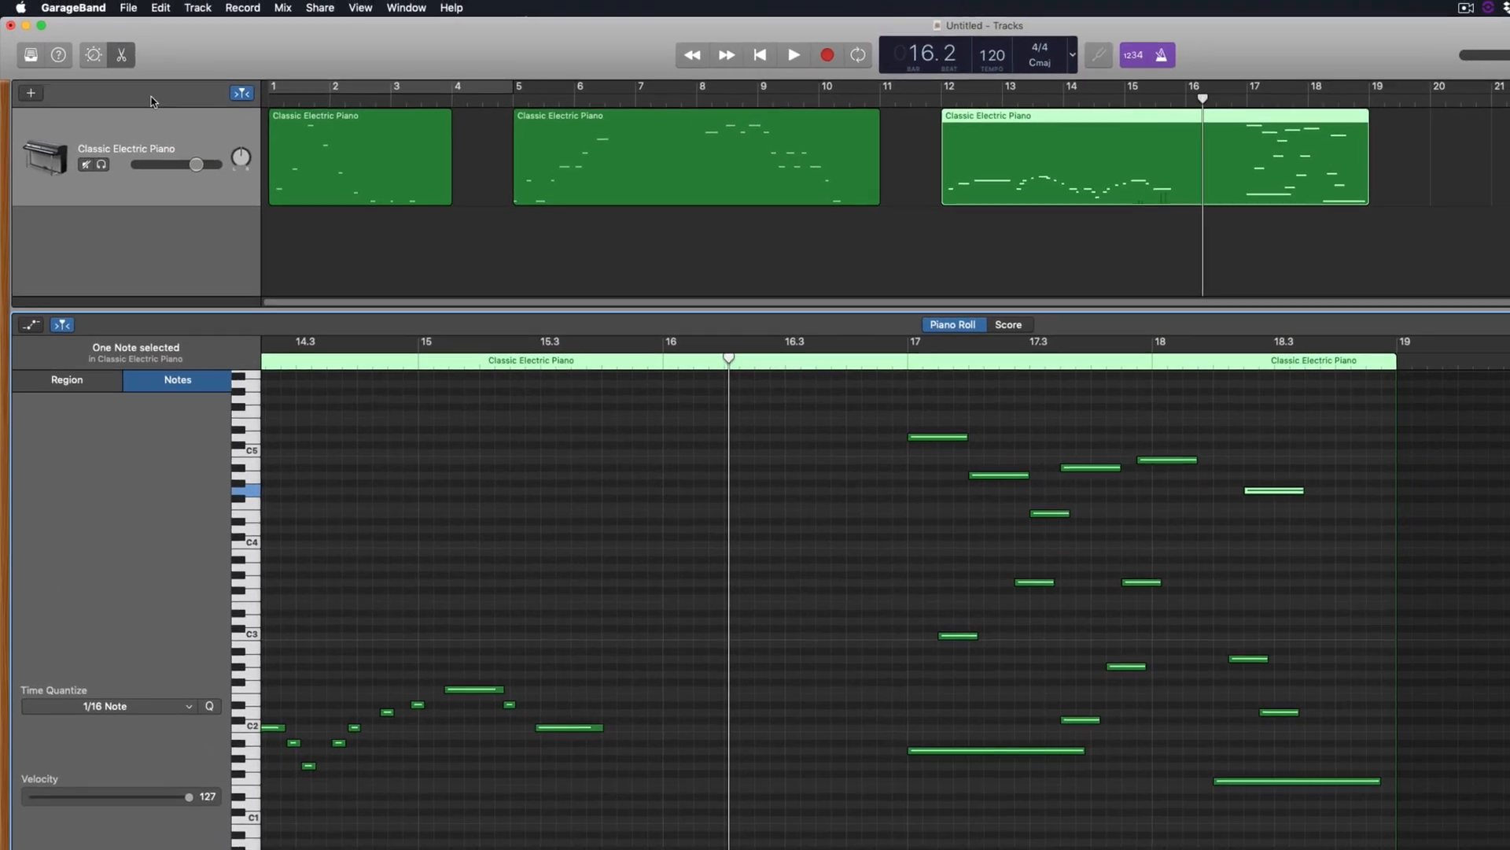
Change the track's sound from Classic Electric Piano to Bass > Liverpool Bass in the Library
click(128, 90)
key(b)
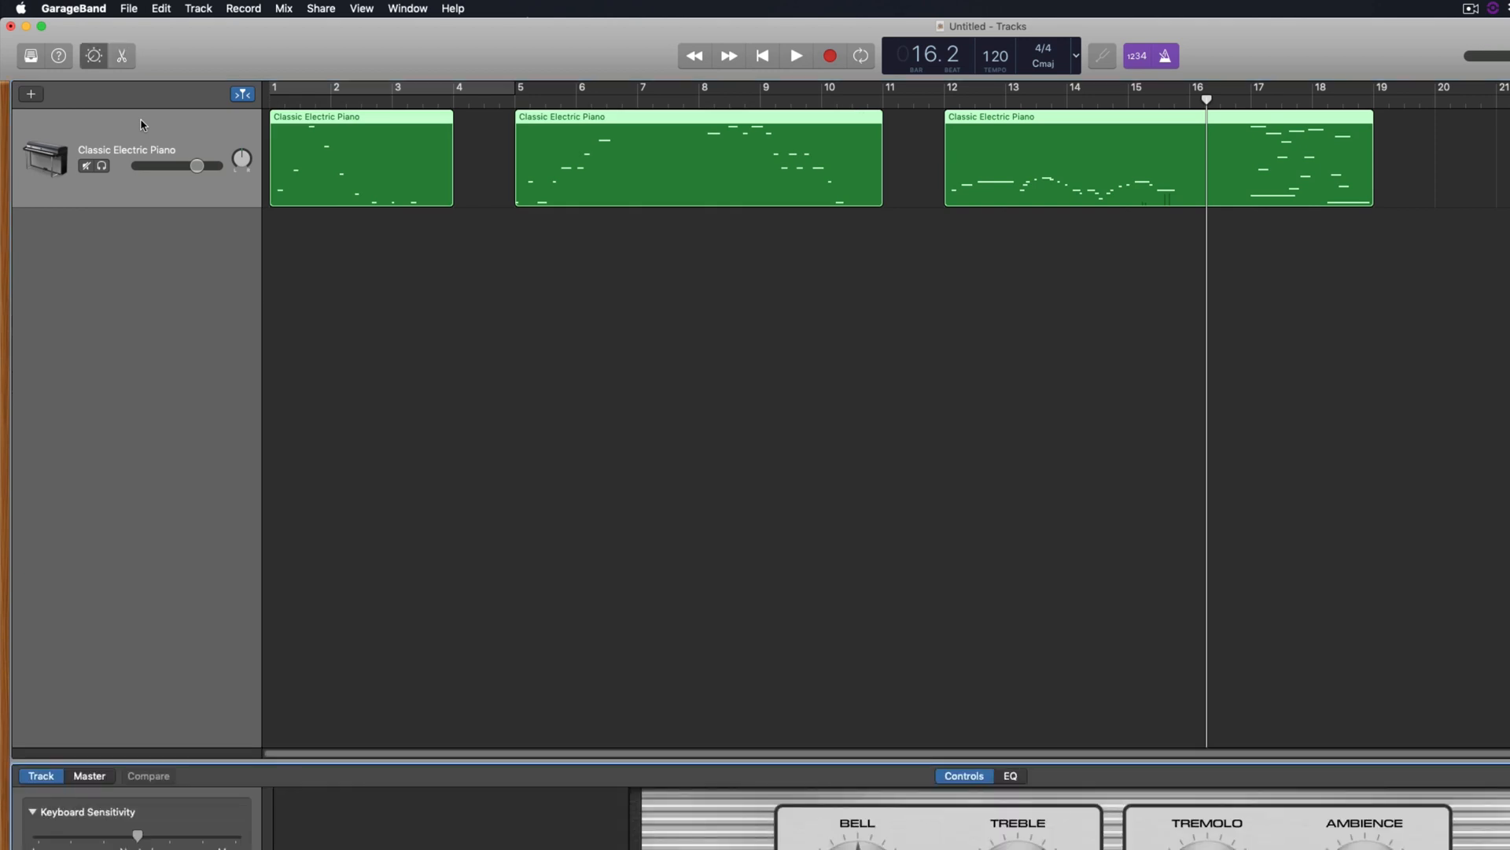
click(30, 58)
click(469, 134)
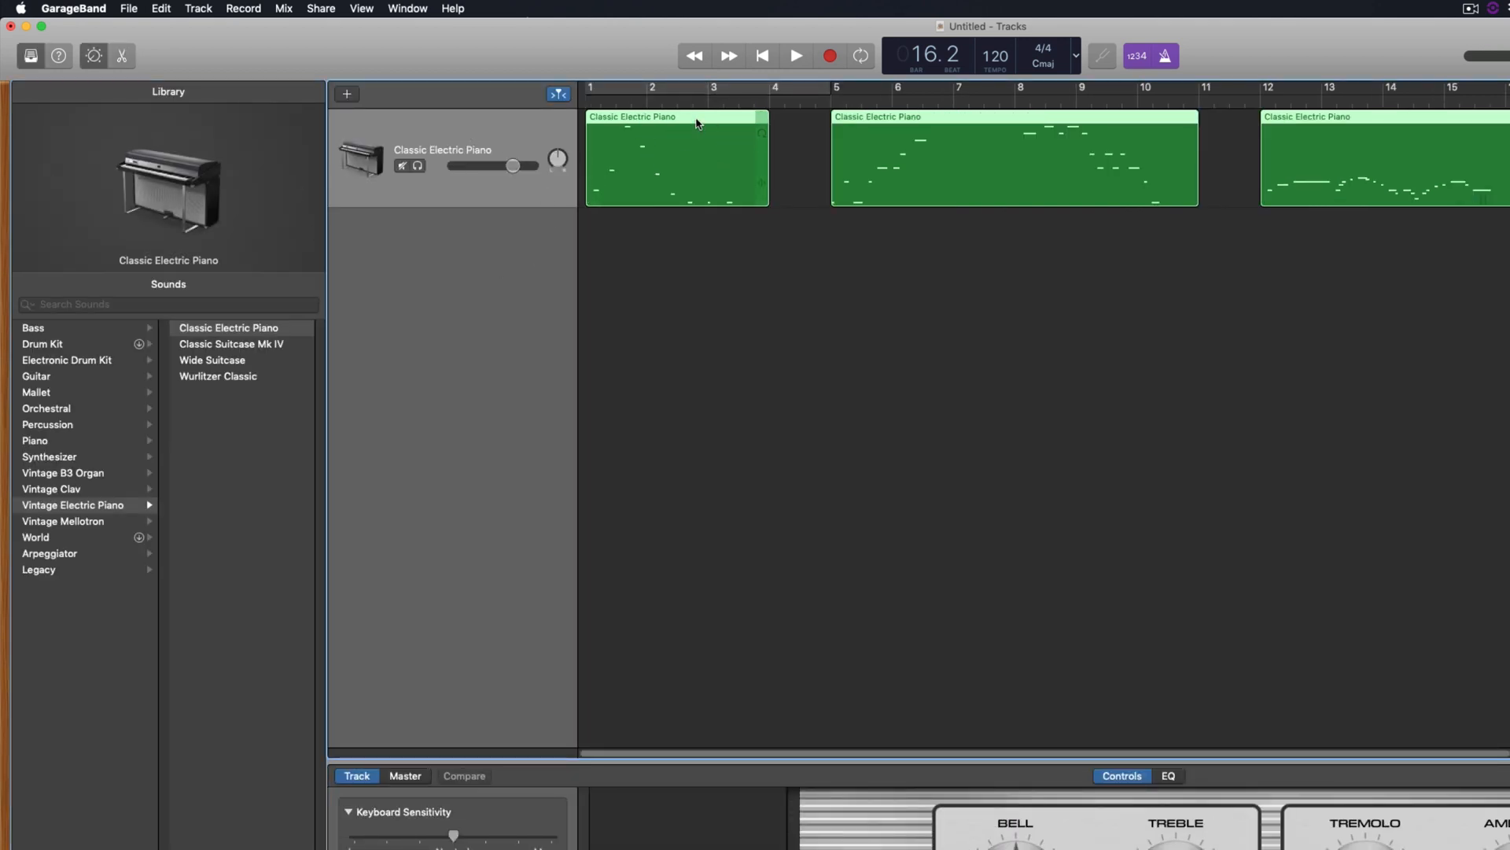
click(71, 328)
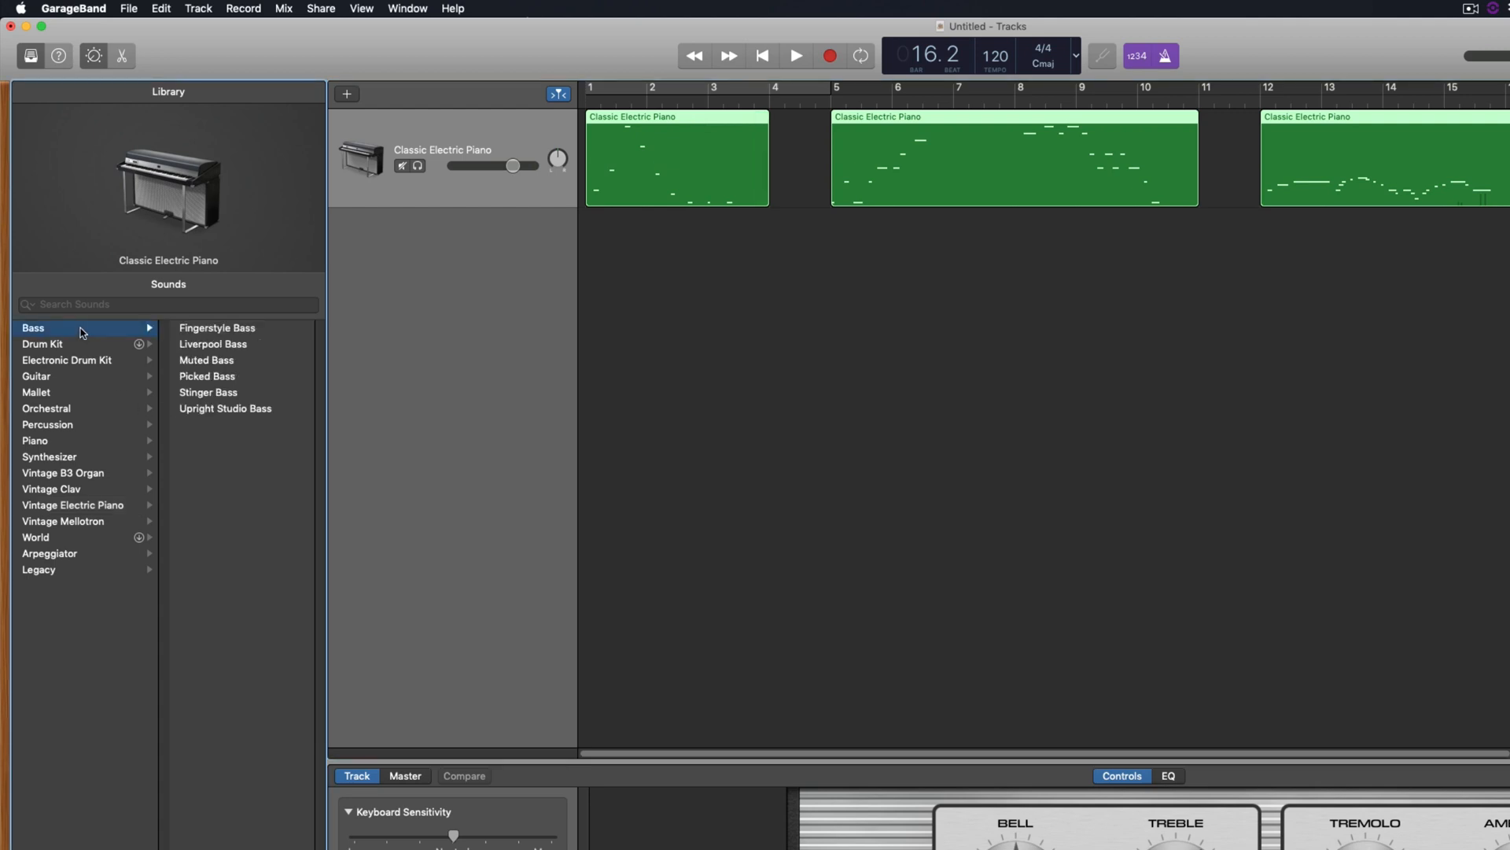
click(215, 345)
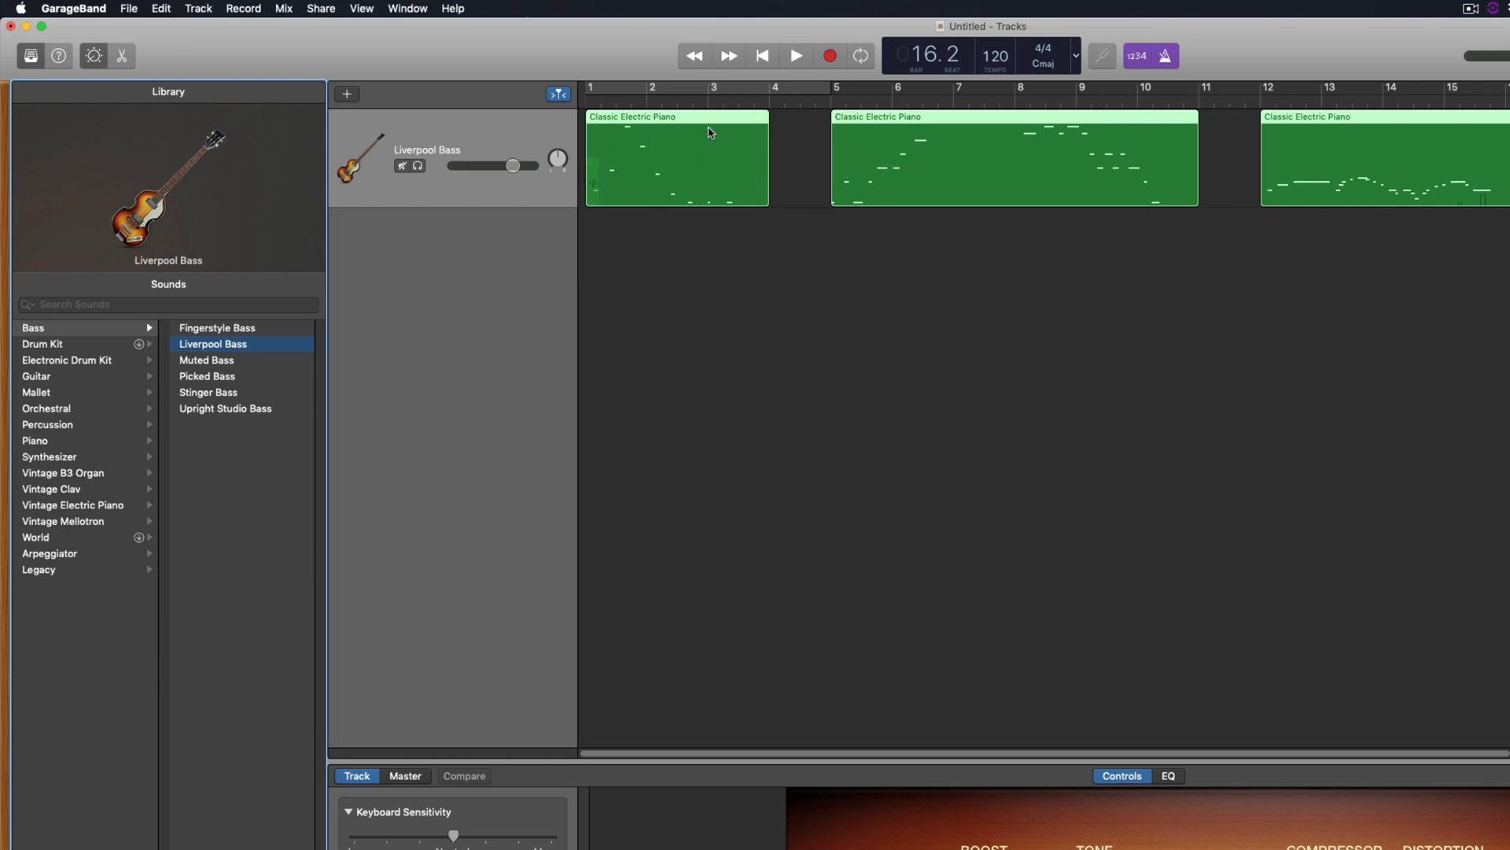
Play the song from the beginning, jump to bar 5, then stop playback
click(762, 55)
click(797, 55)
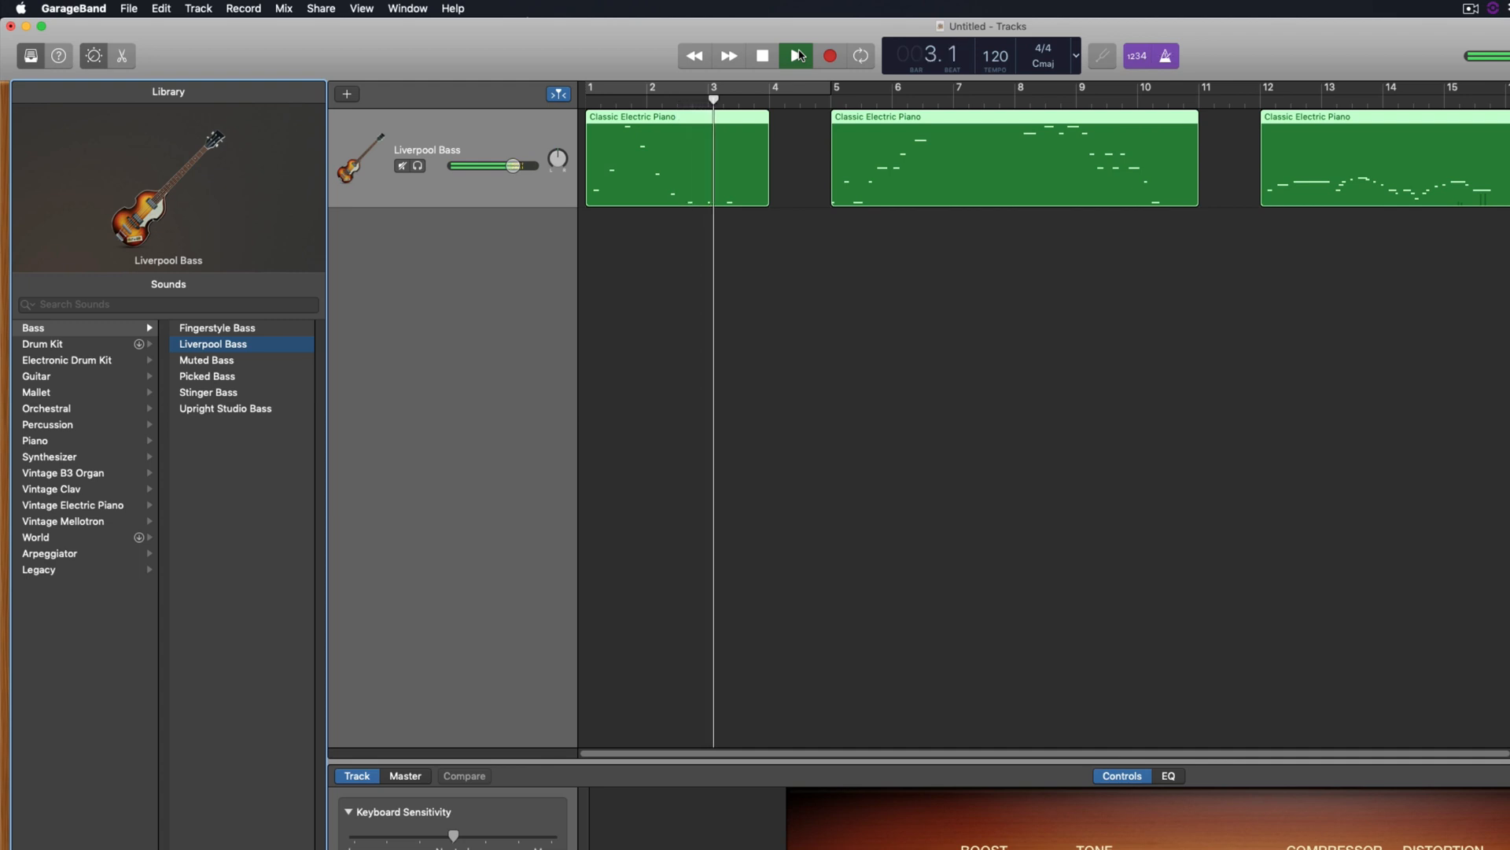
click(831, 100)
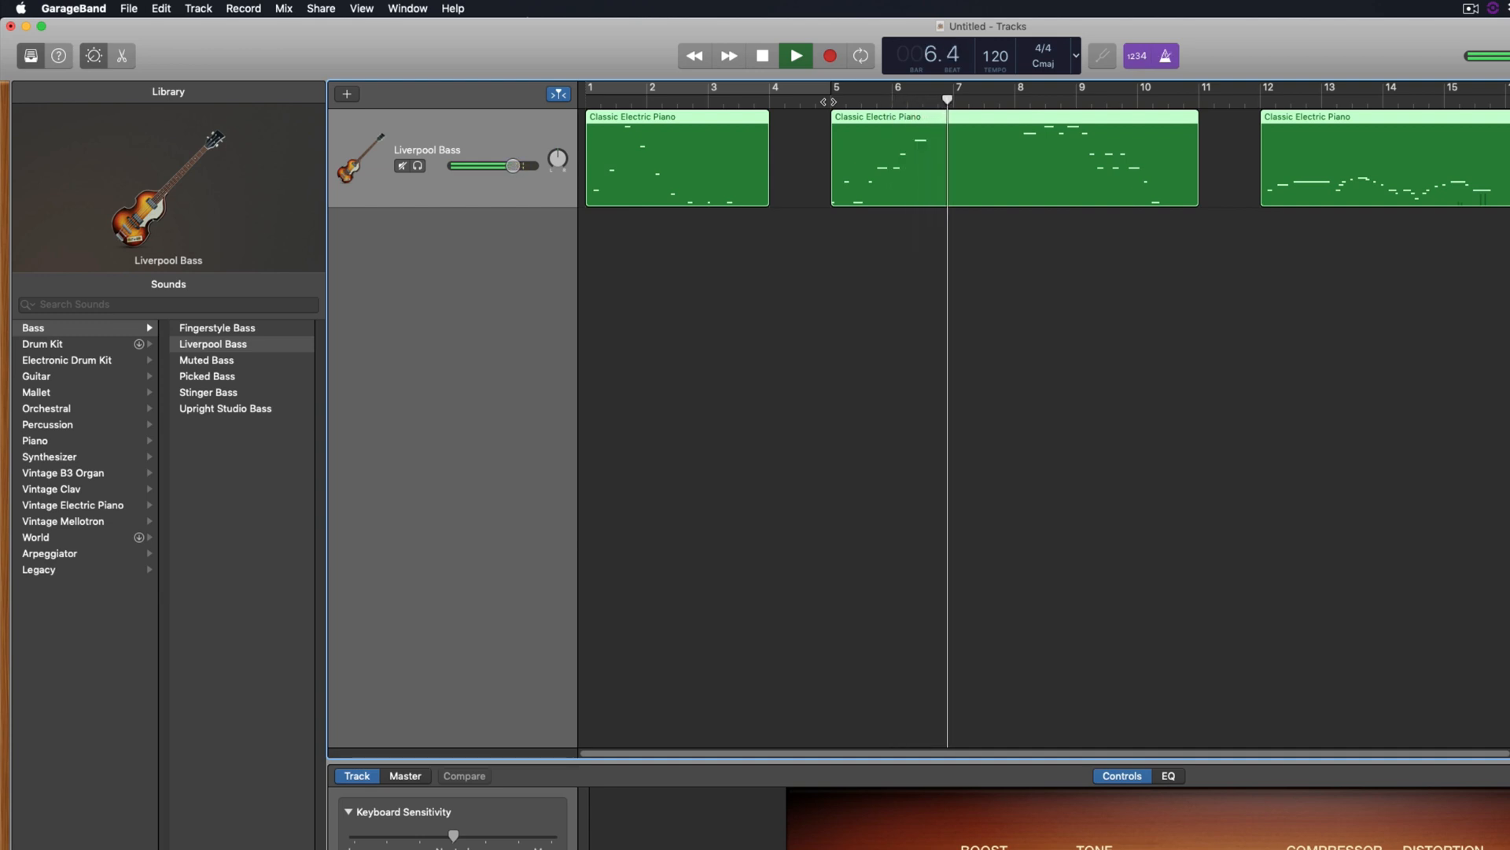
key(space)
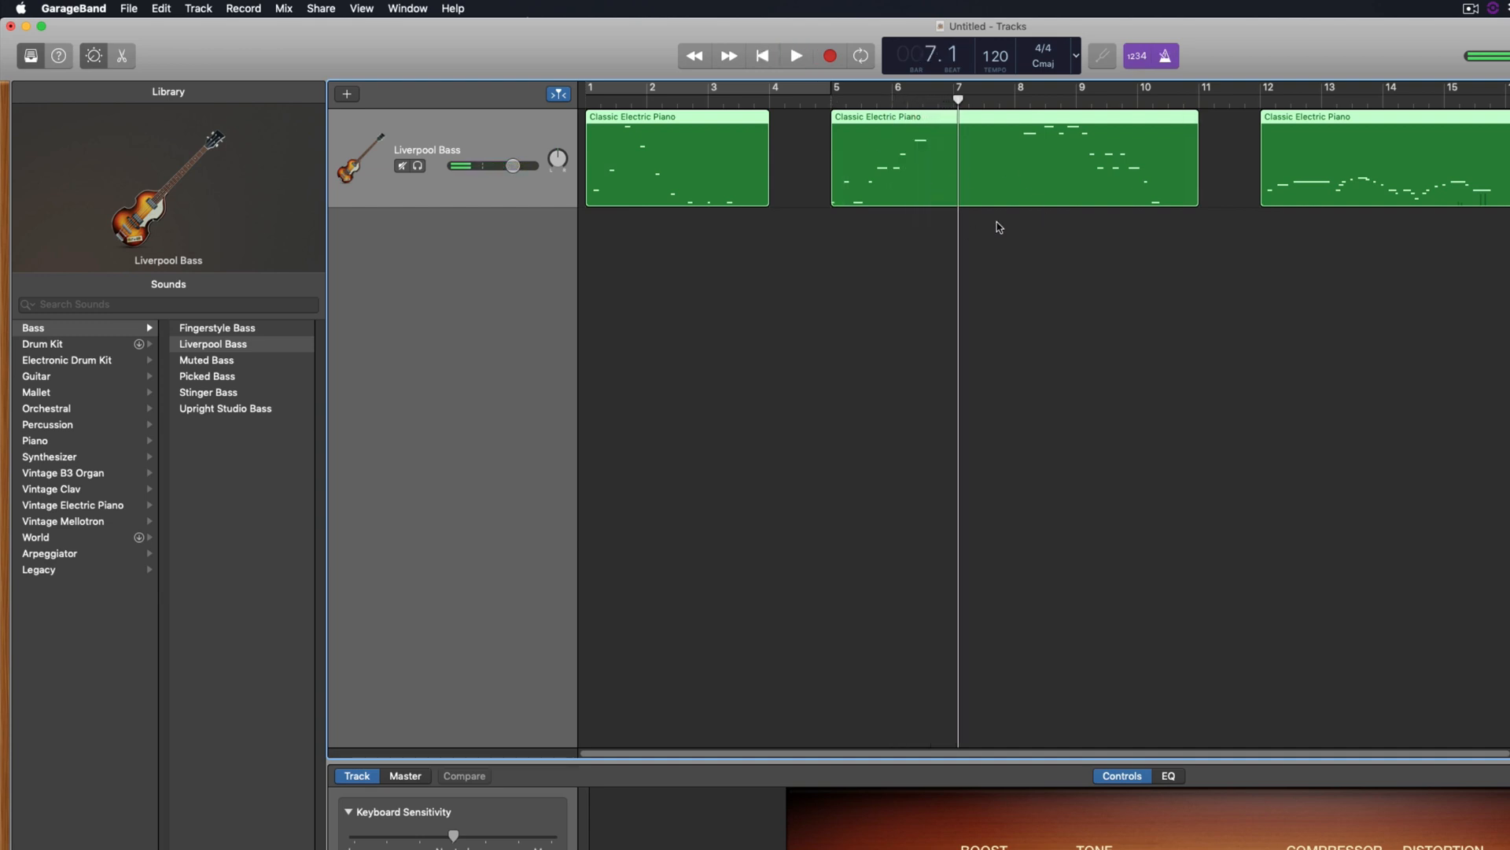